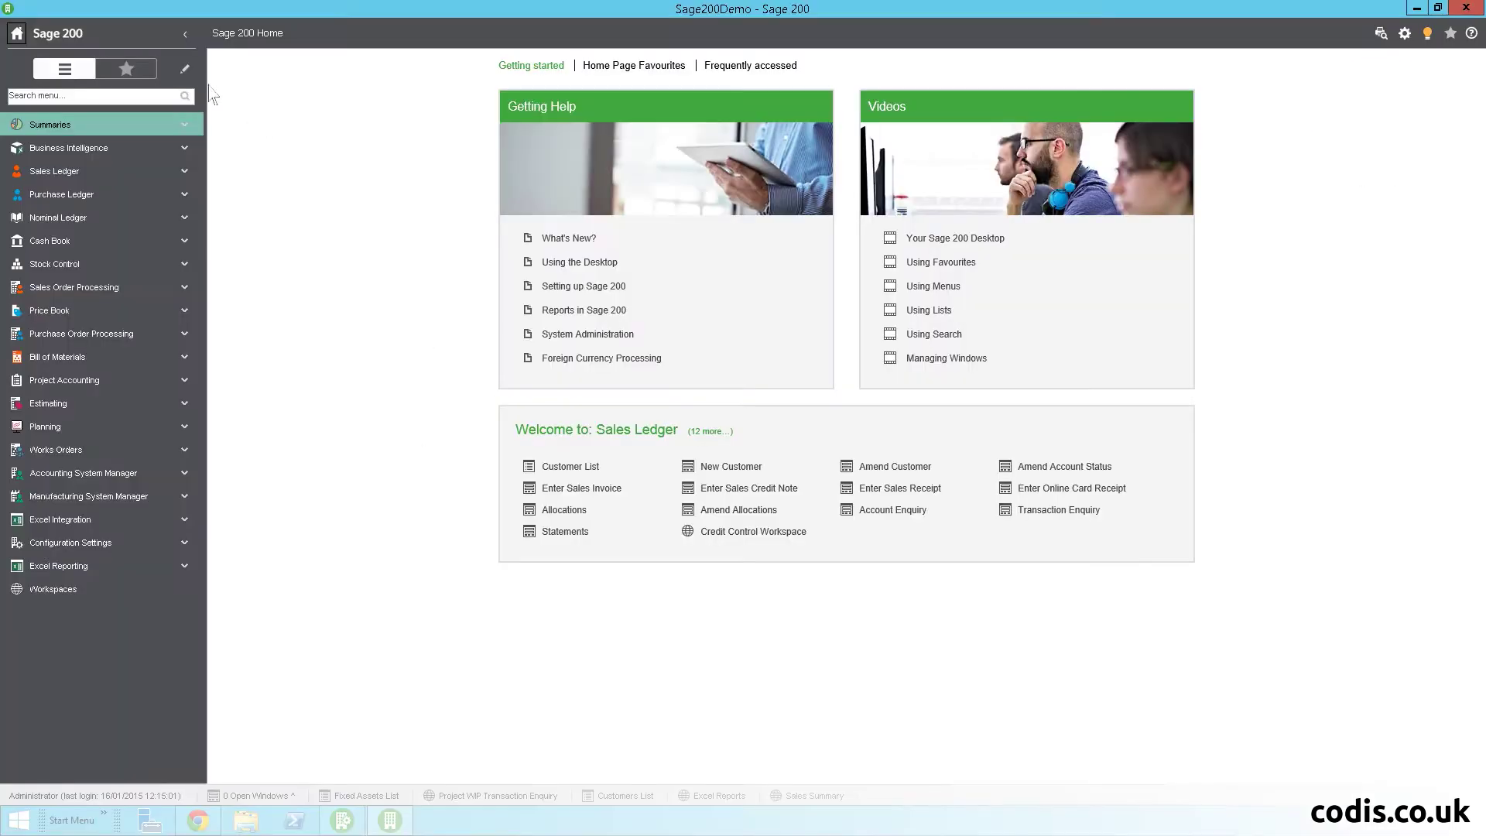
# Expand the Summaries group while customising the navigation menu, then finish editing.
pyautogui.click(184, 69)
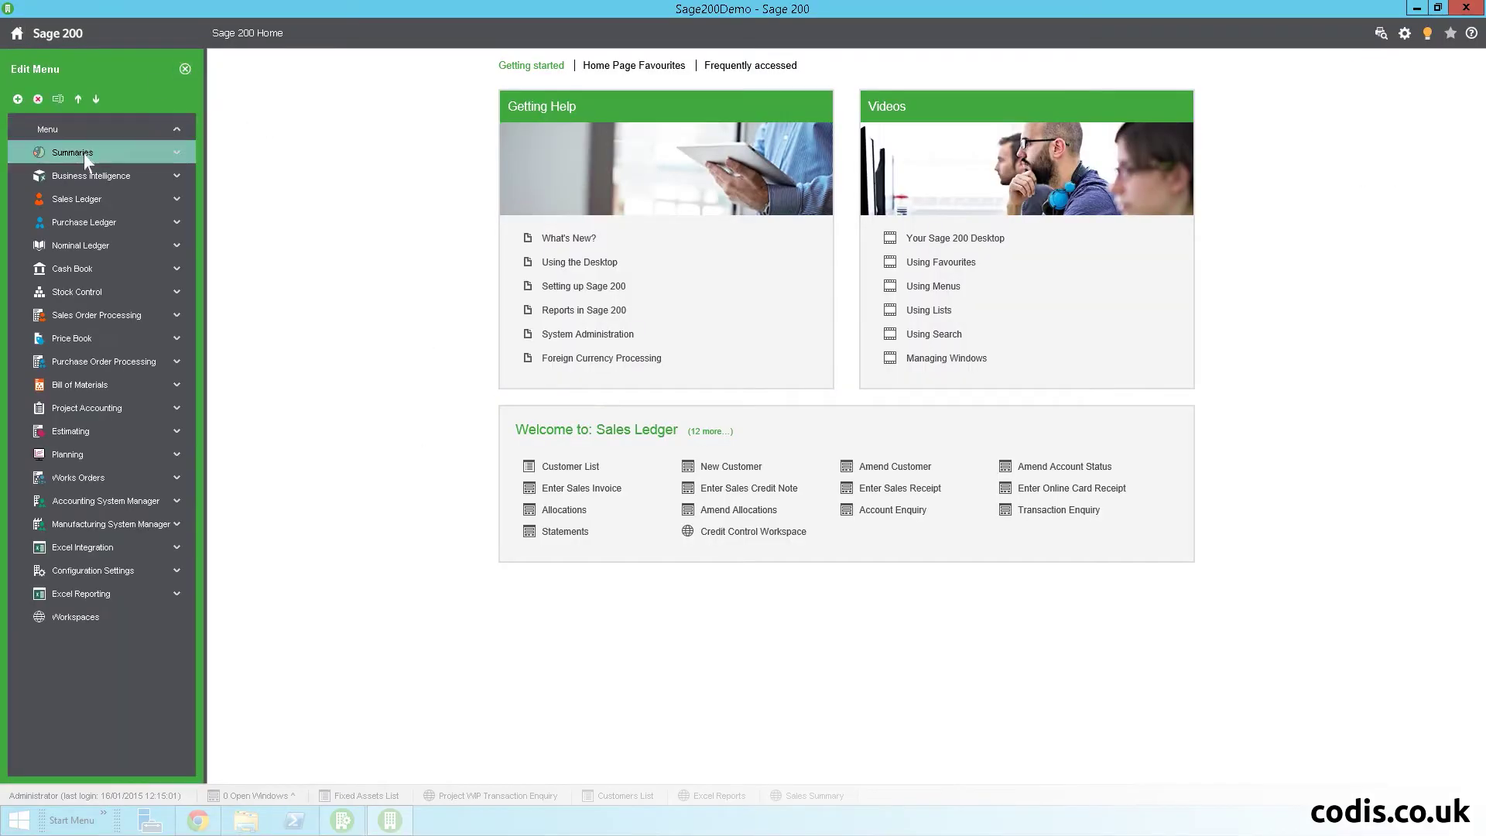
pyautogui.click(84, 155)
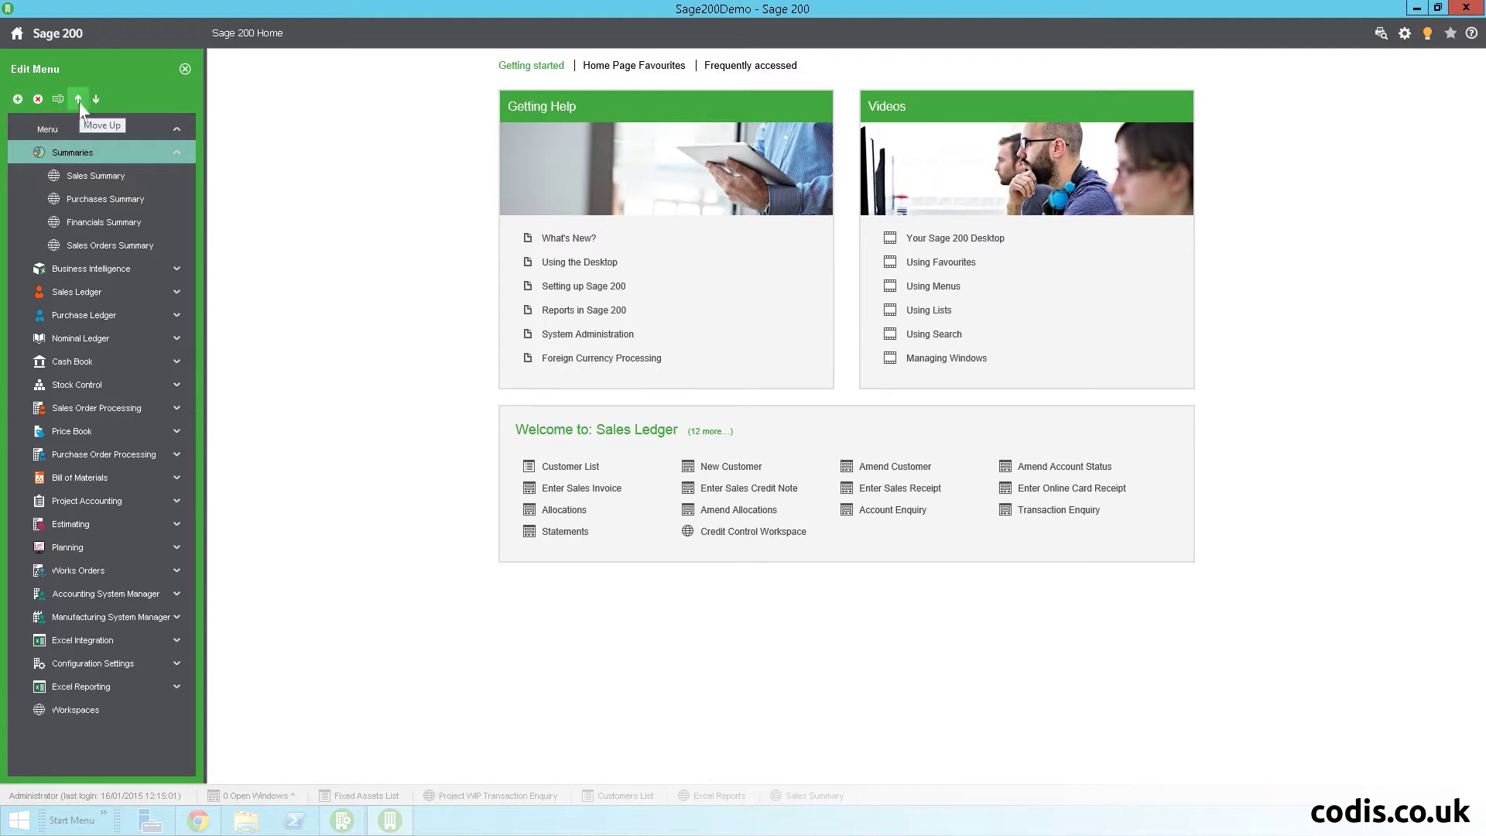
pyautogui.click(184, 67)
# Open the Customer List from the welcome panel and expand Sales Ledger in the navigation.
pyautogui.rightClick(703, 435)
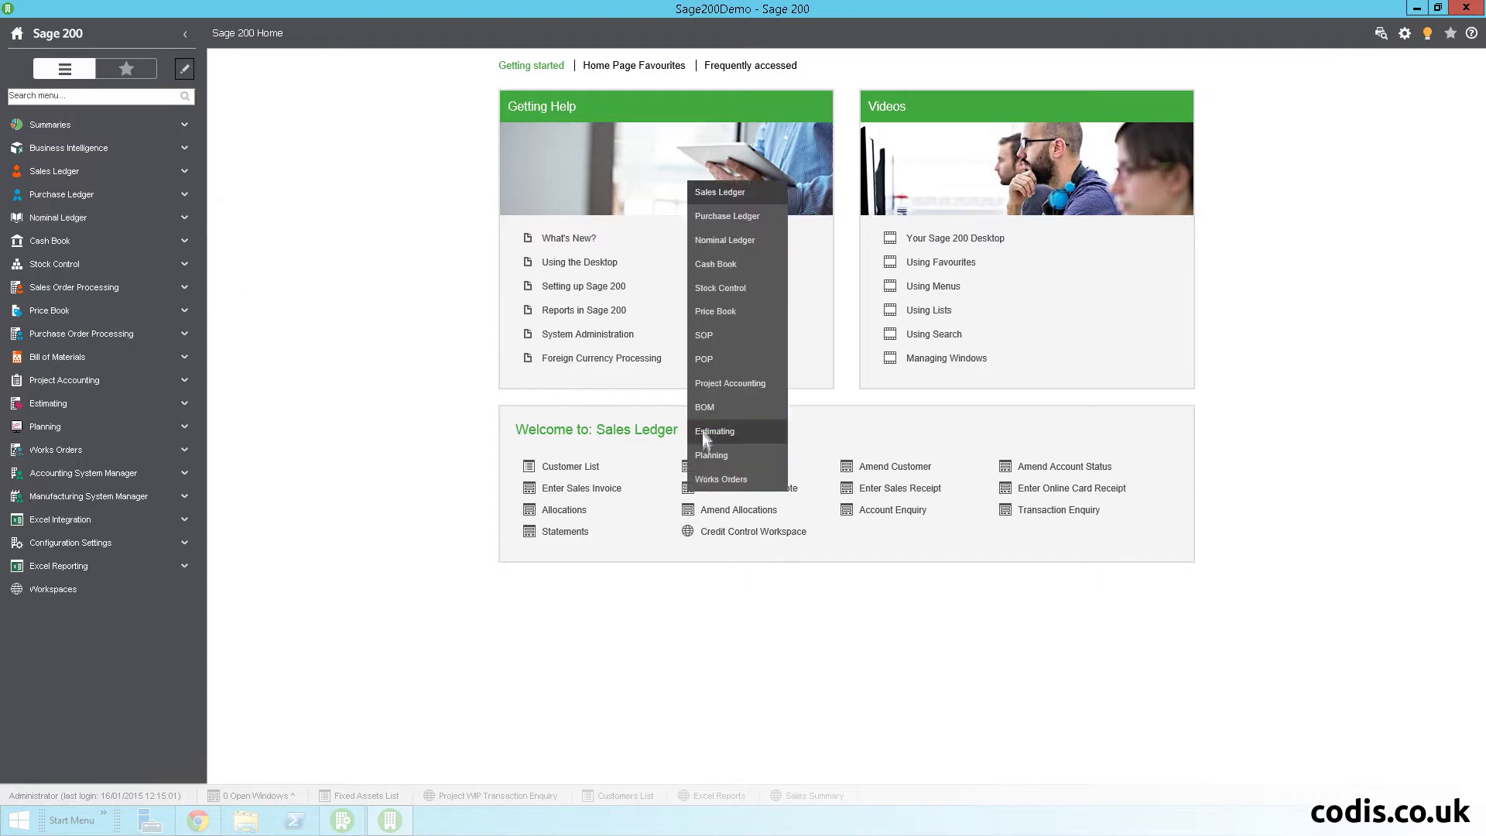
pyautogui.click(572, 467)
pyautogui.click(87, 172)
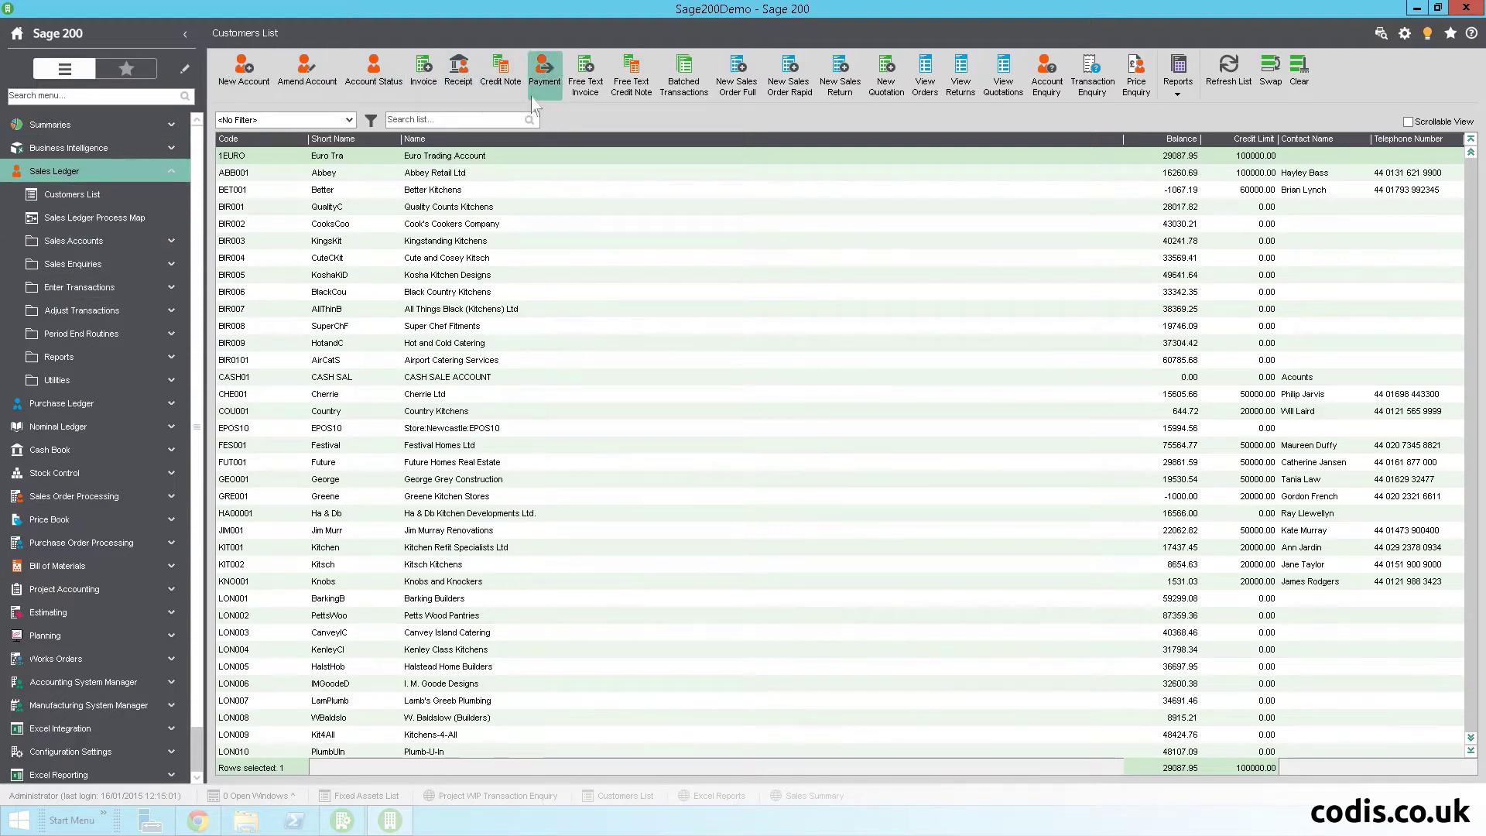
# Add the Customers List to favourites and filter it to customers matching 'kitchen'.
pyautogui.rightClick(319, 251)
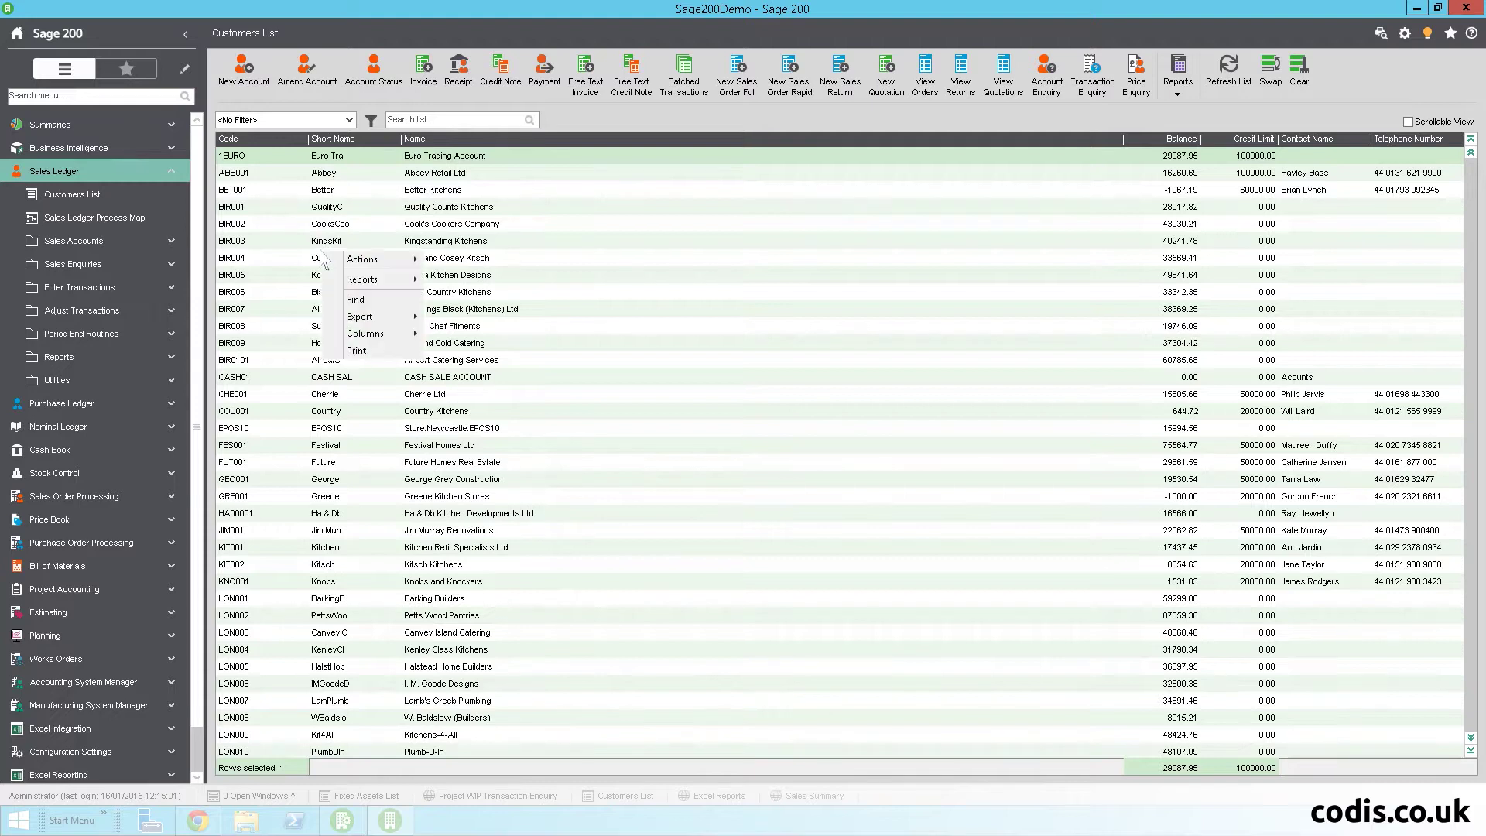
pyautogui.press('Escape')
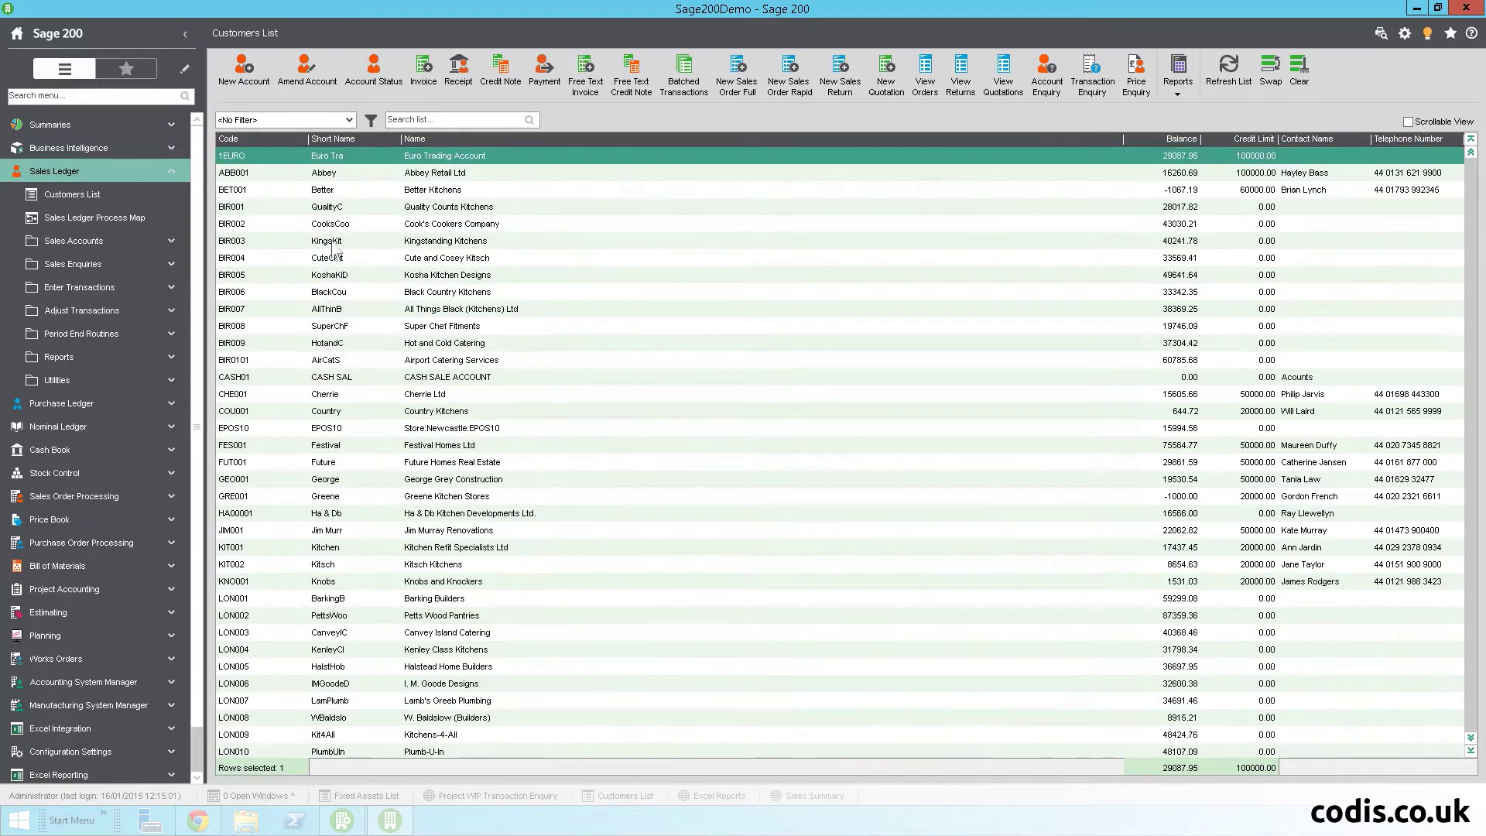
pyautogui.click(1450, 37)
pyautogui.click(124, 67)
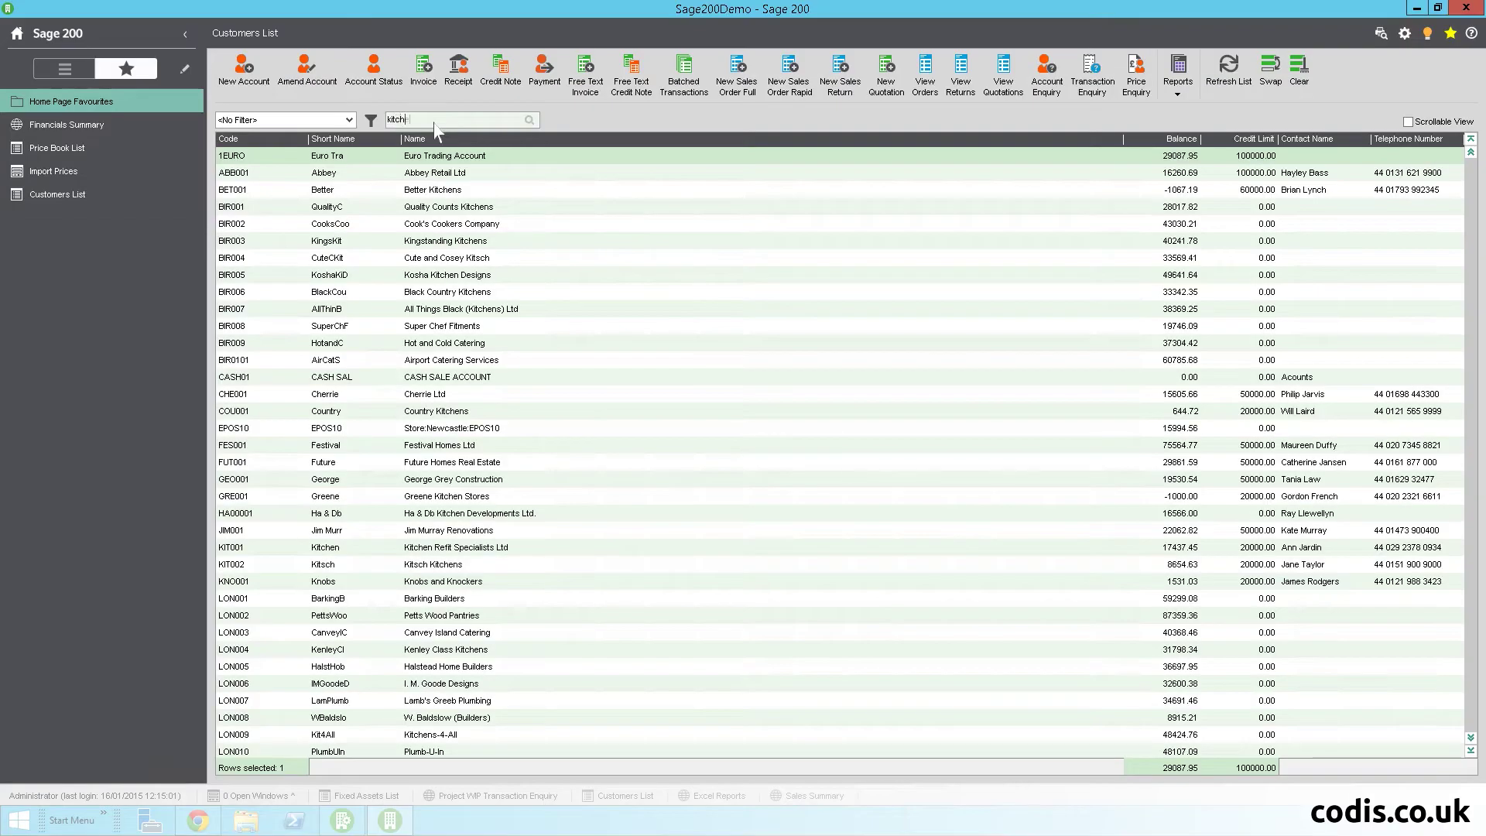
pyautogui.press('Return')
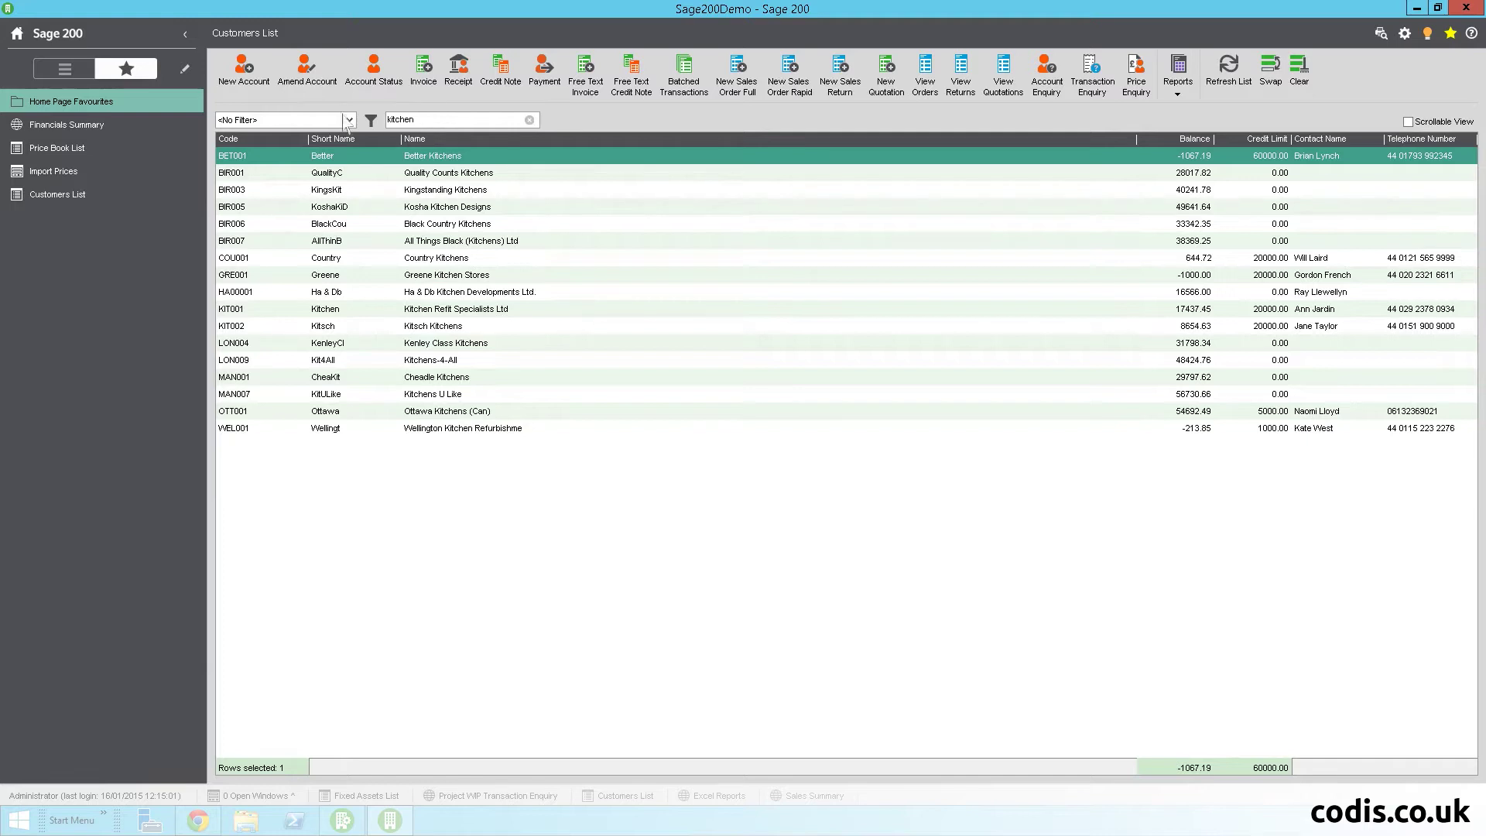
# Search the full navigation menu for journals.
pyautogui.click(65, 71)
pyautogui.click(72, 96)
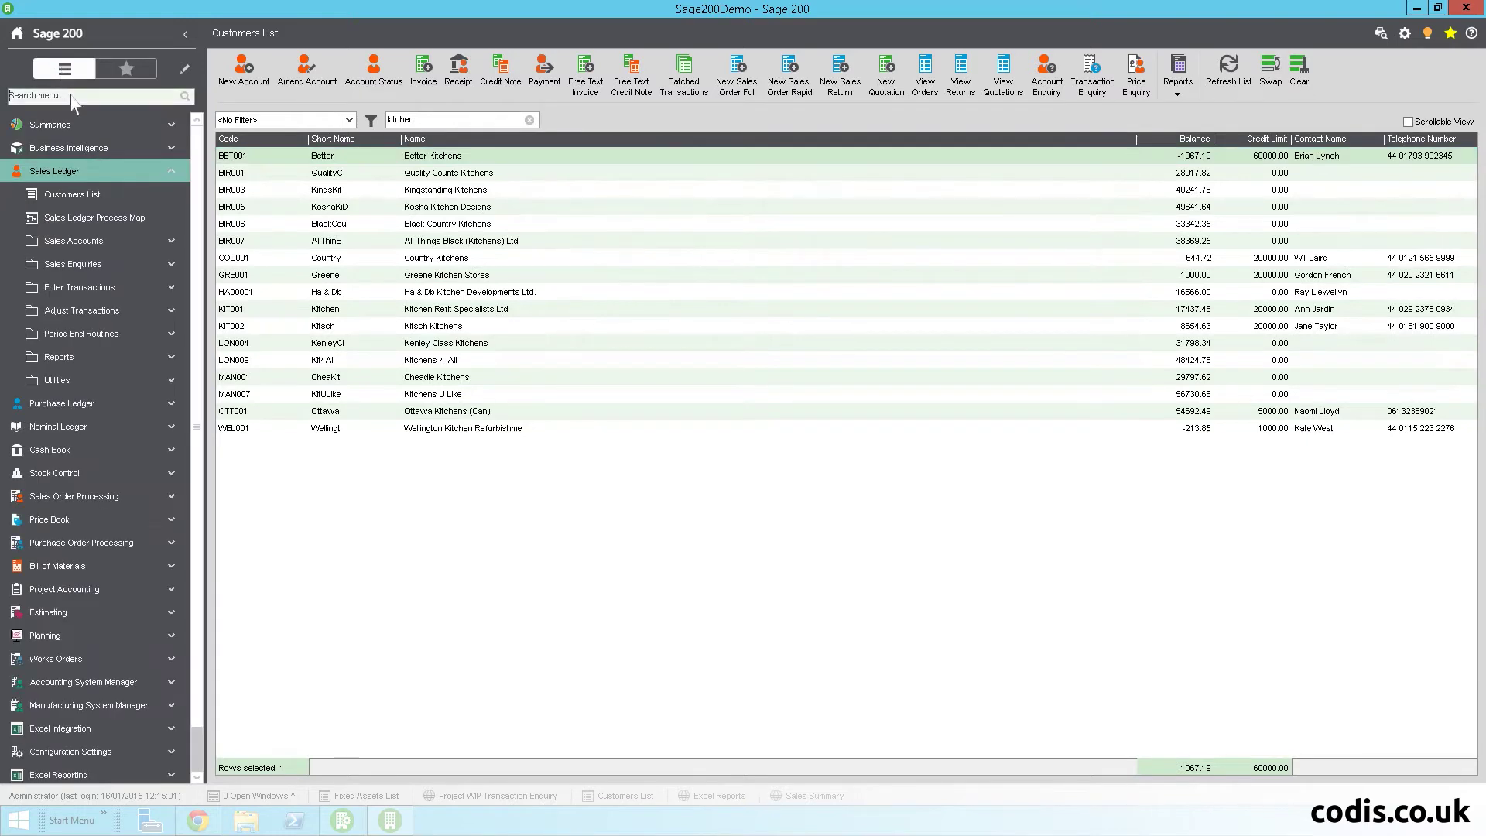
pyautogui.write('io')
pyautogui.press('Return')
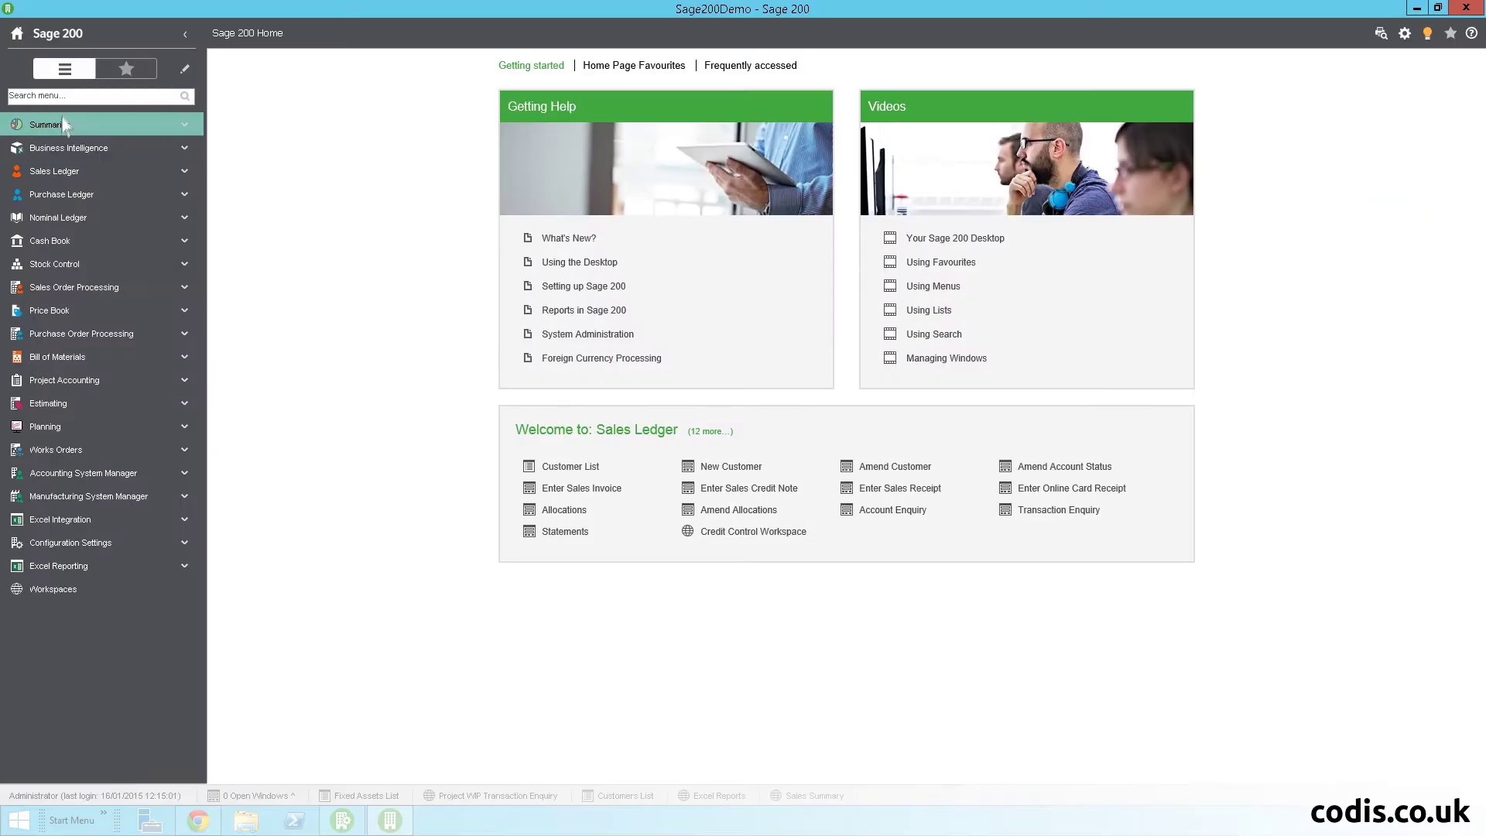
# Open the Sales Summary, then drill into outstanding debt by customer and BIR004's sales by period.
pyautogui.click(62, 122)
pyautogui.click(63, 147)
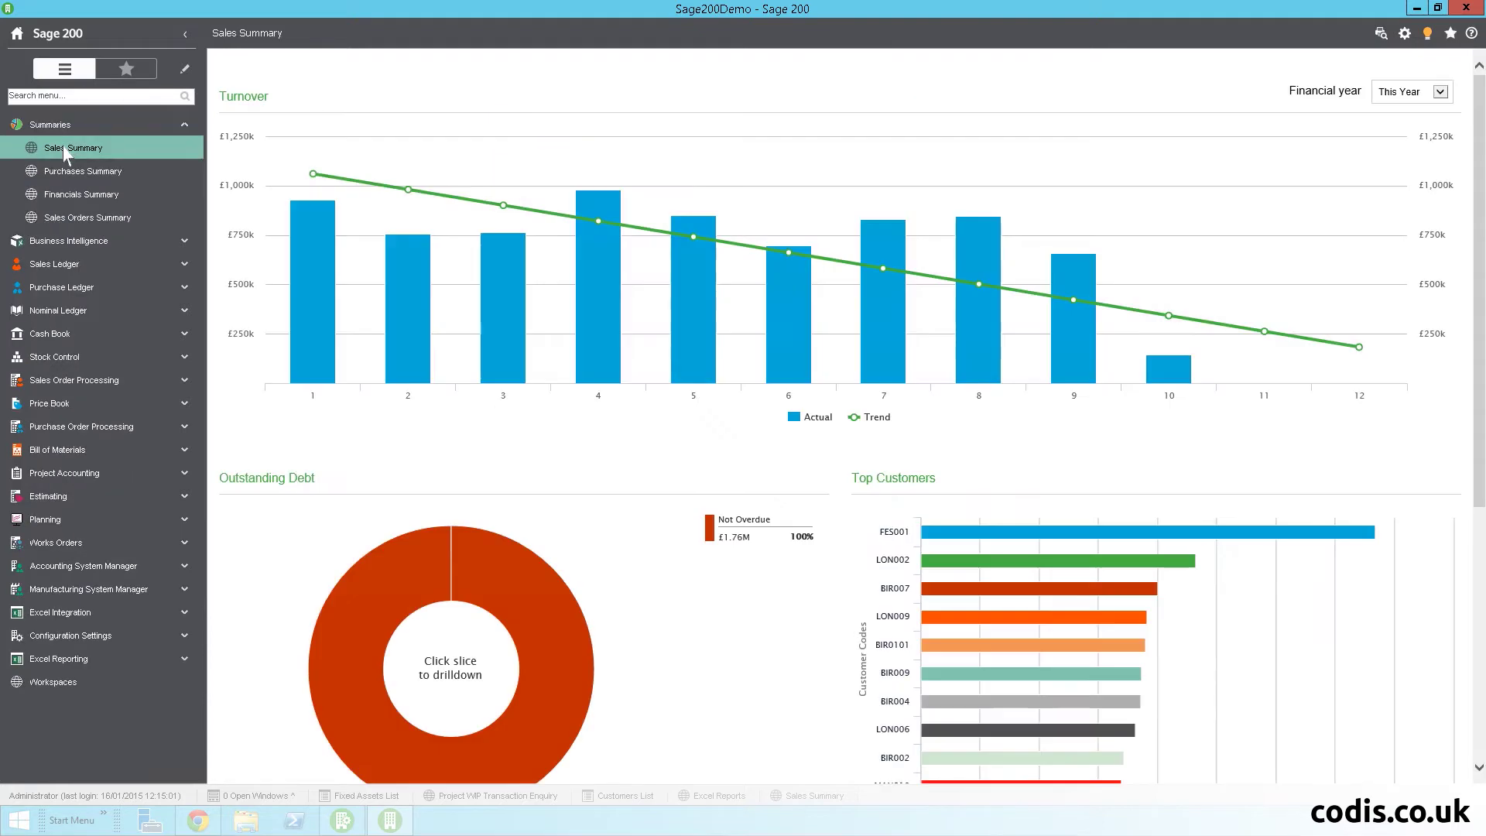
pyautogui.click(183, 34)
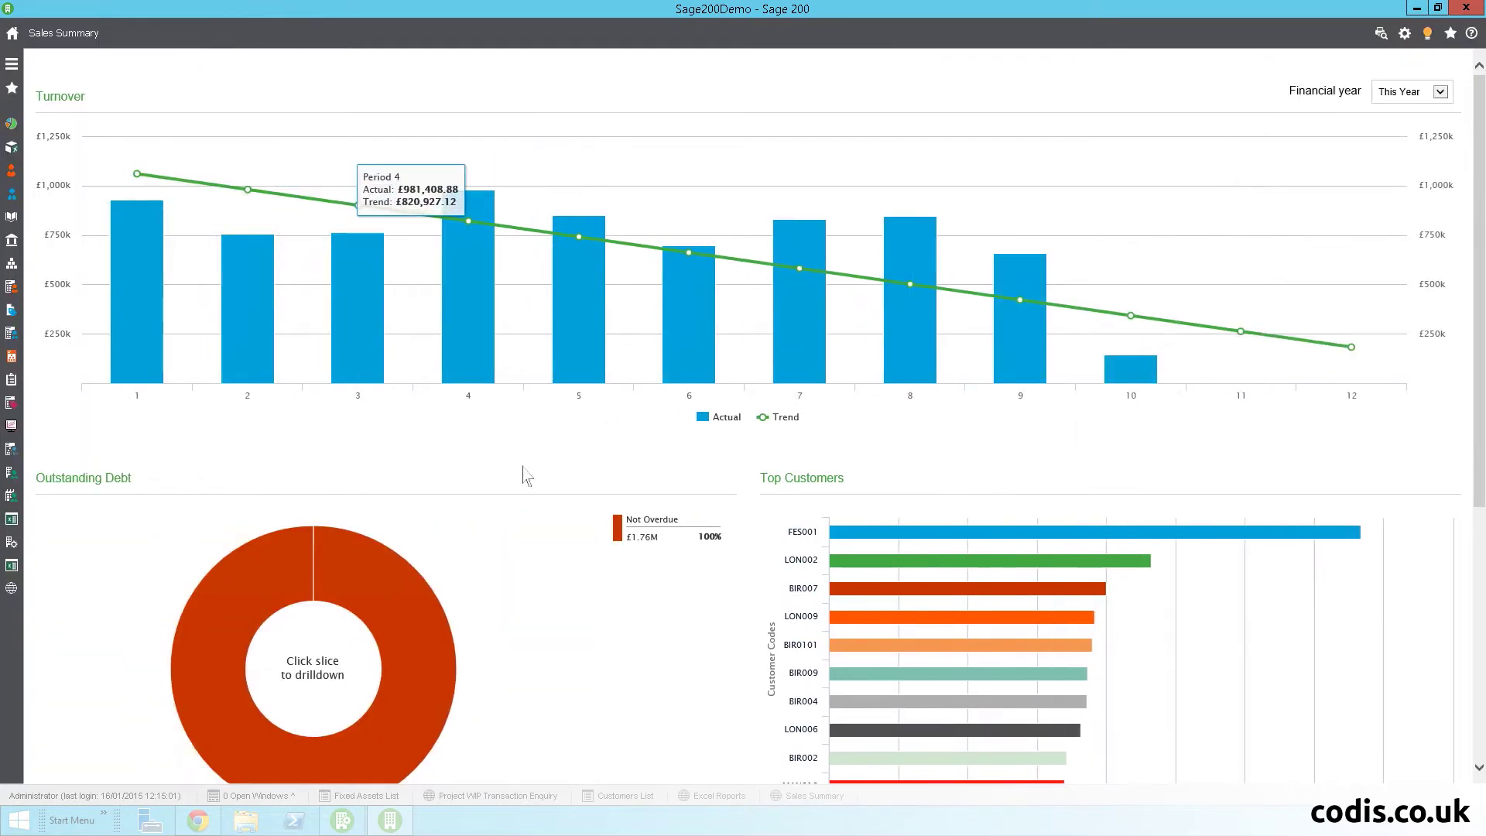
pyautogui.scroll(-5, 521, 472)
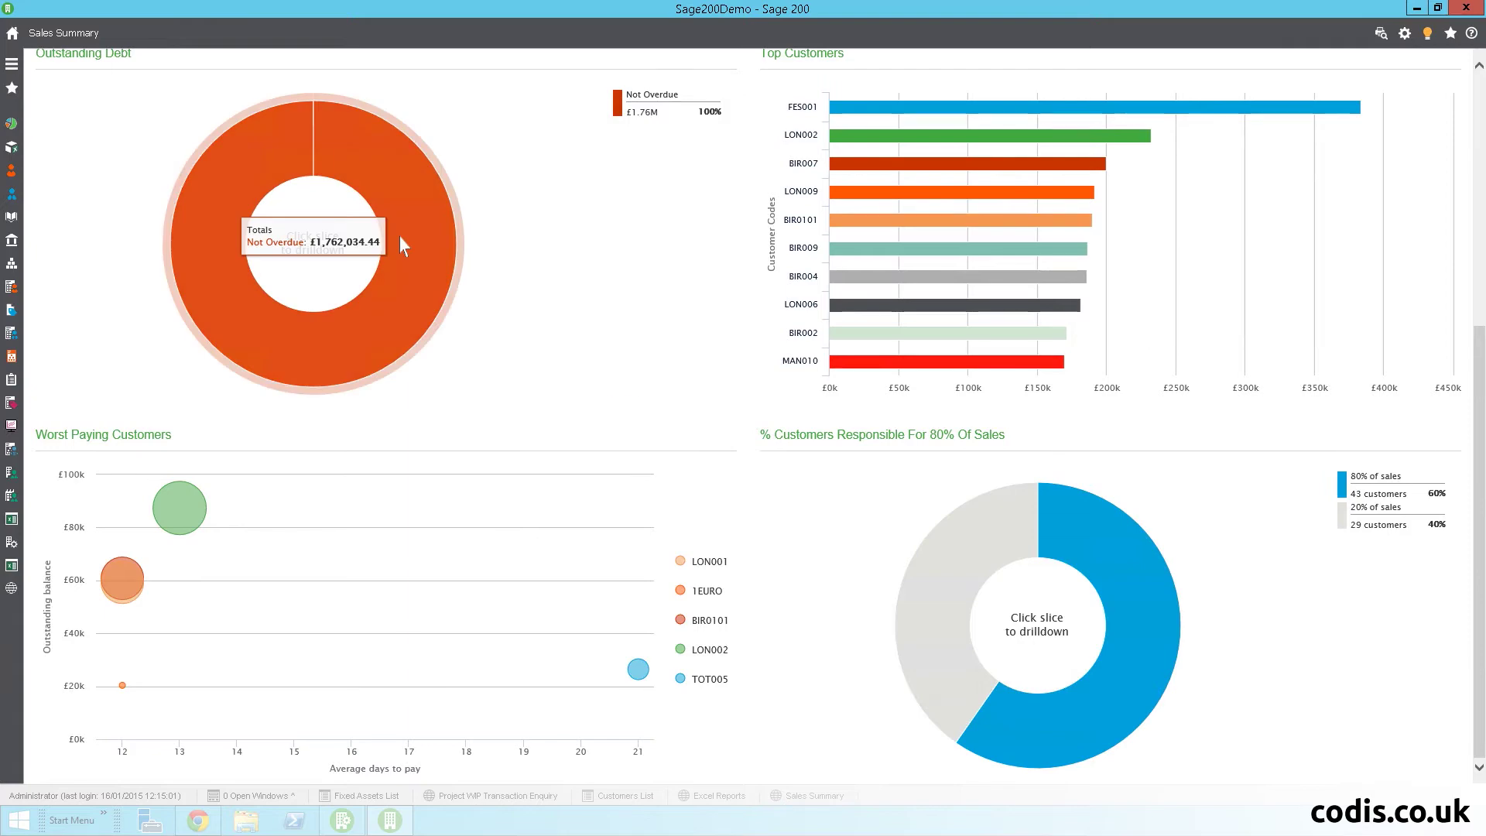
pyautogui.click(400, 239)
pyautogui.click(958, 277)
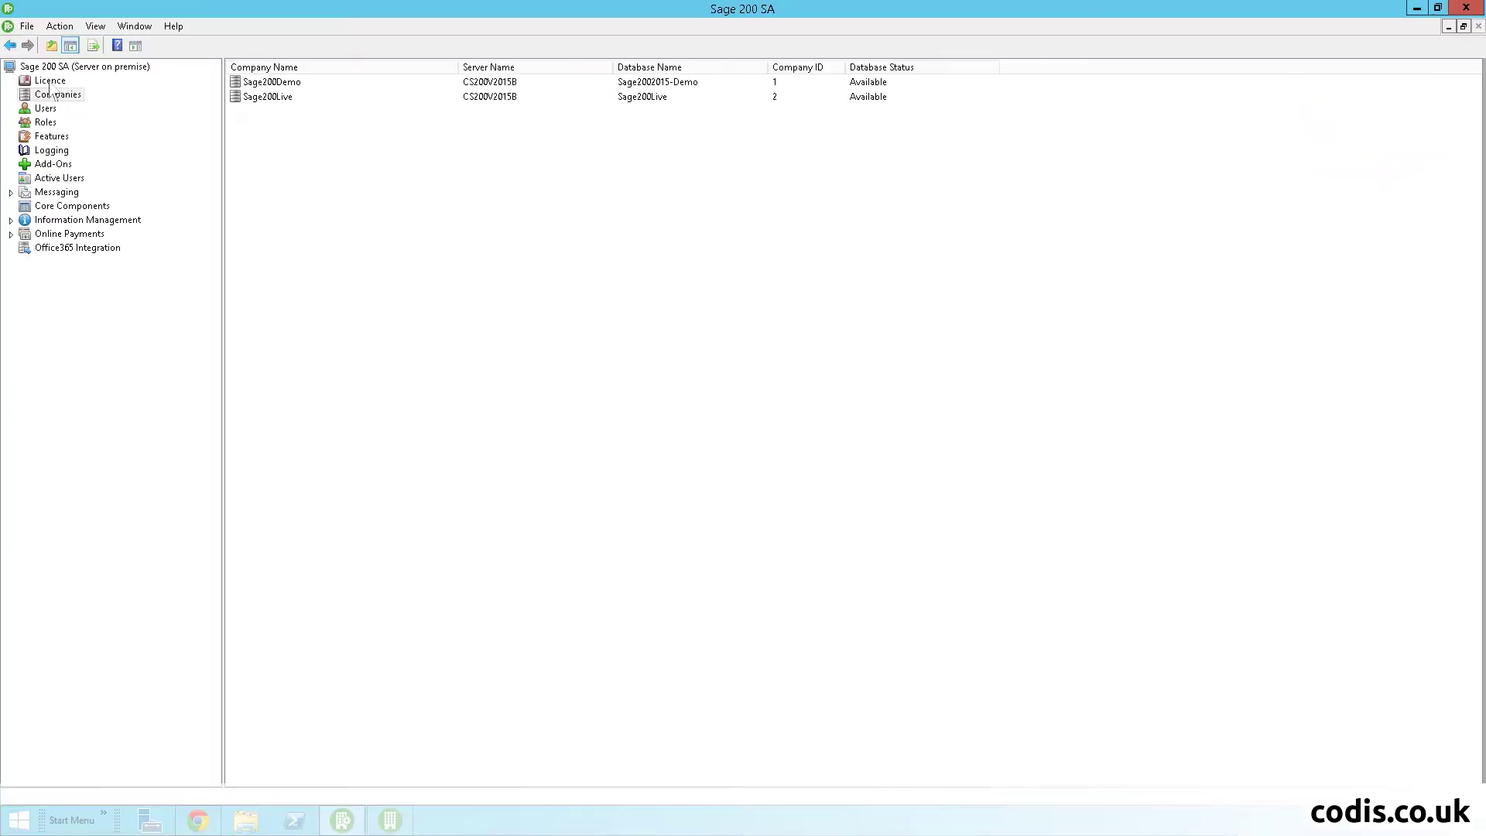
# Set the Sage200Demo company's banner colour to cyan in its configuration settings.
pyautogui.doubleClick(270, 82)
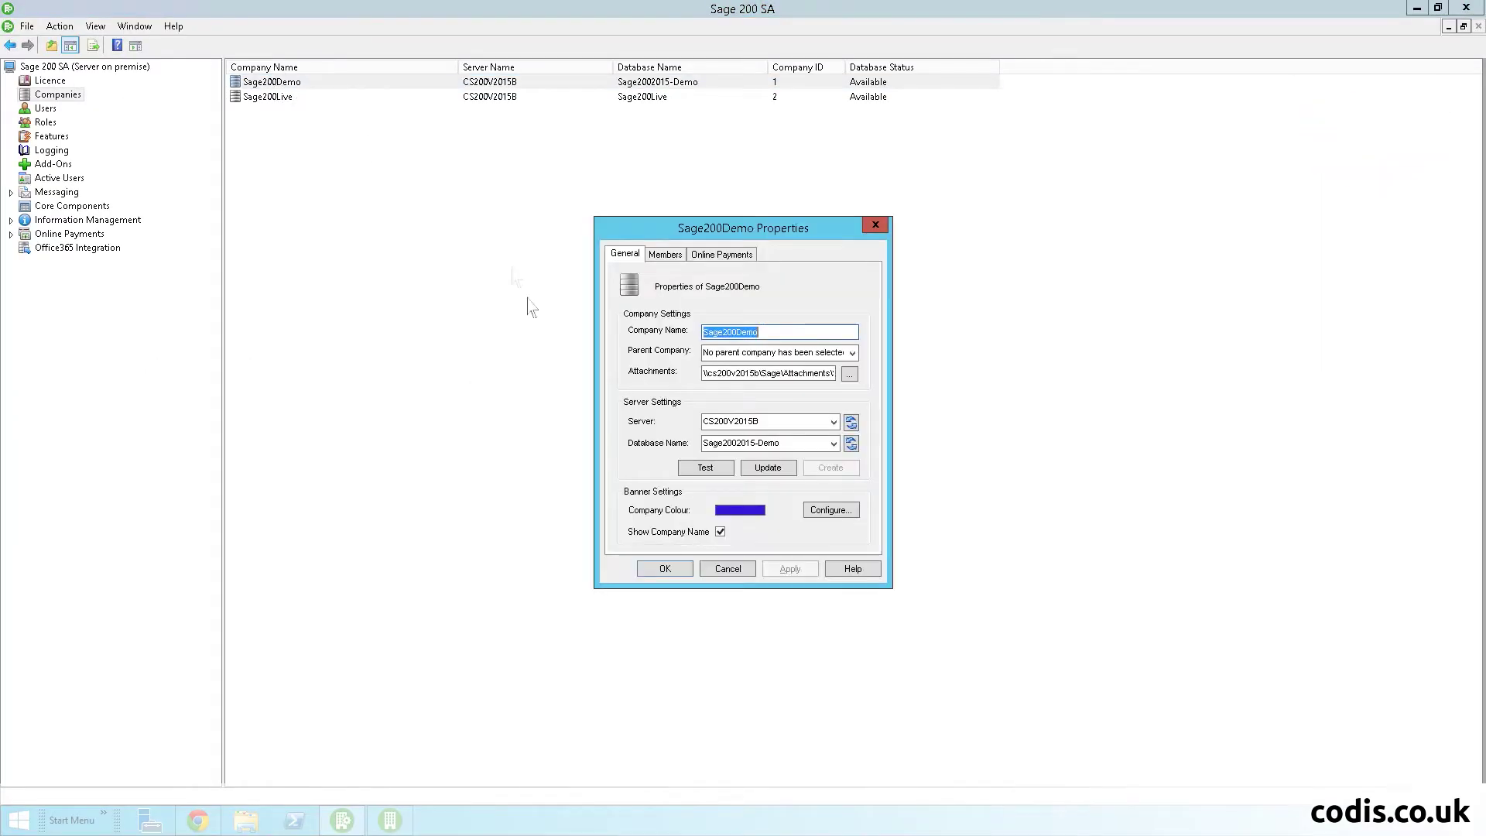
pyautogui.click(827, 516)
pyautogui.click(848, 441)
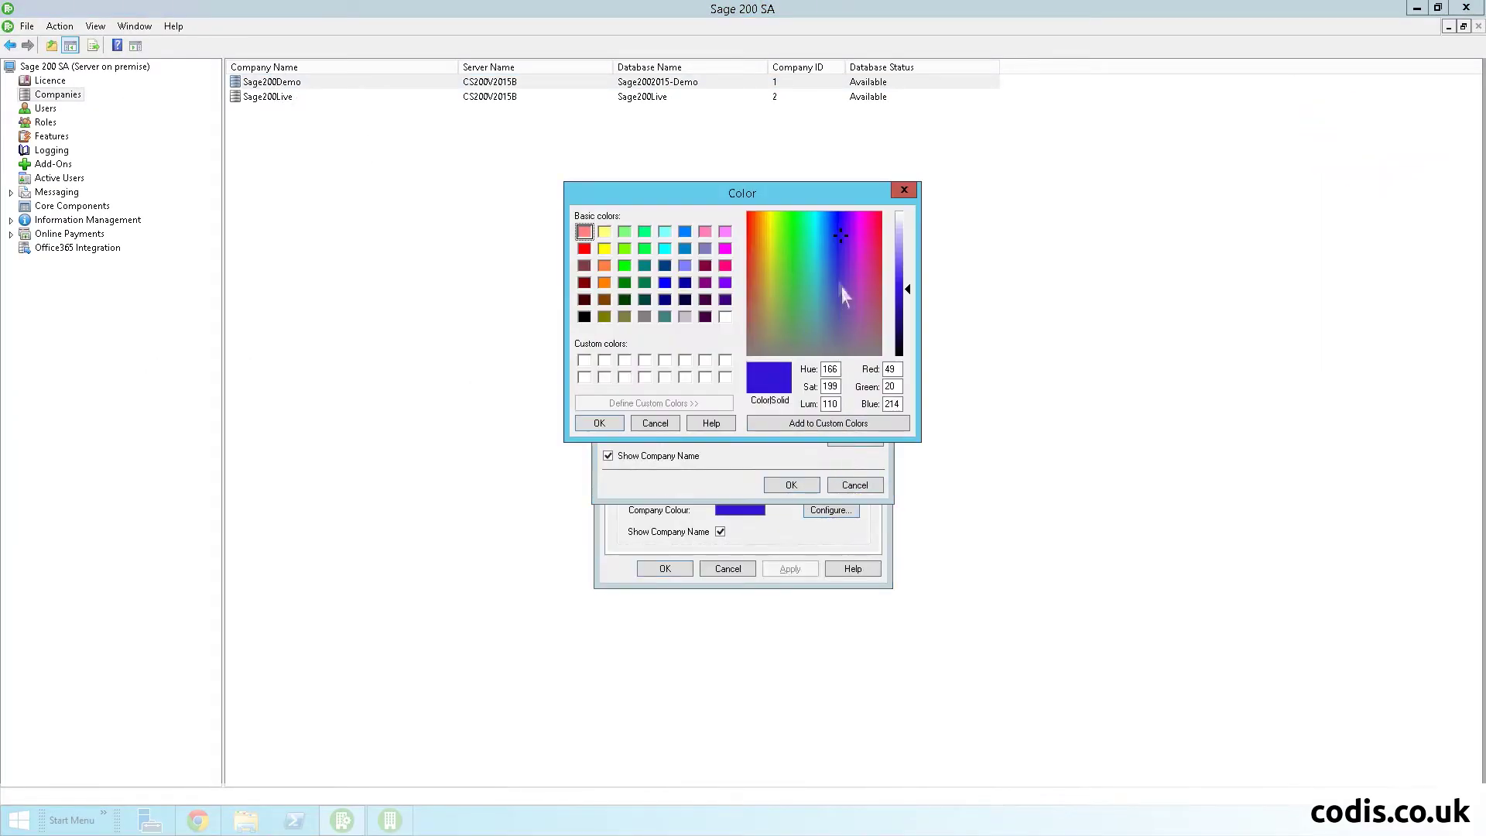
pyautogui.click(816, 240)
pyautogui.click(598, 422)
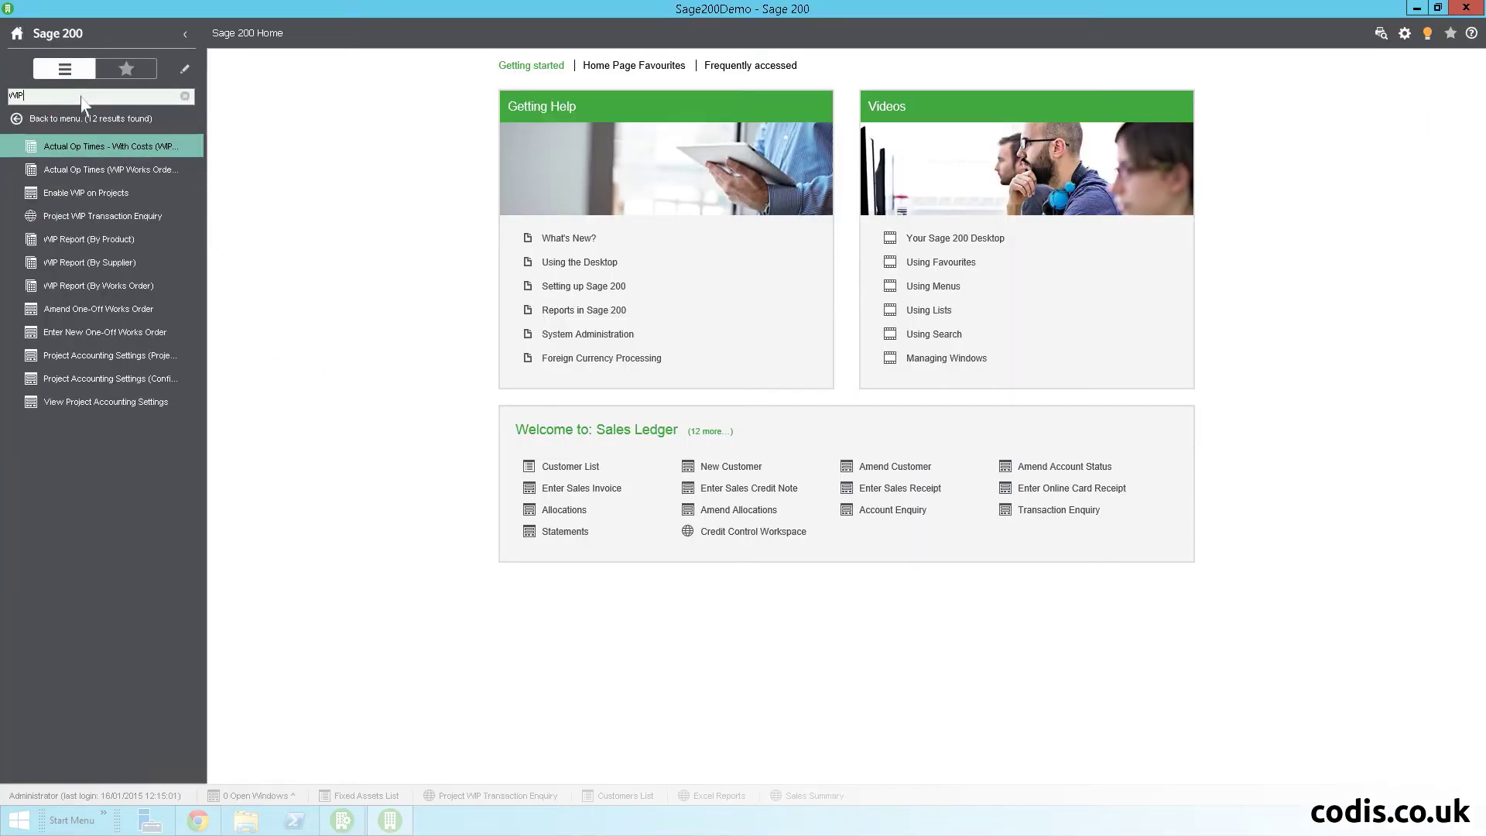
# Start a new one-off works order and view its additional details.
pyautogui.click(78, 336)
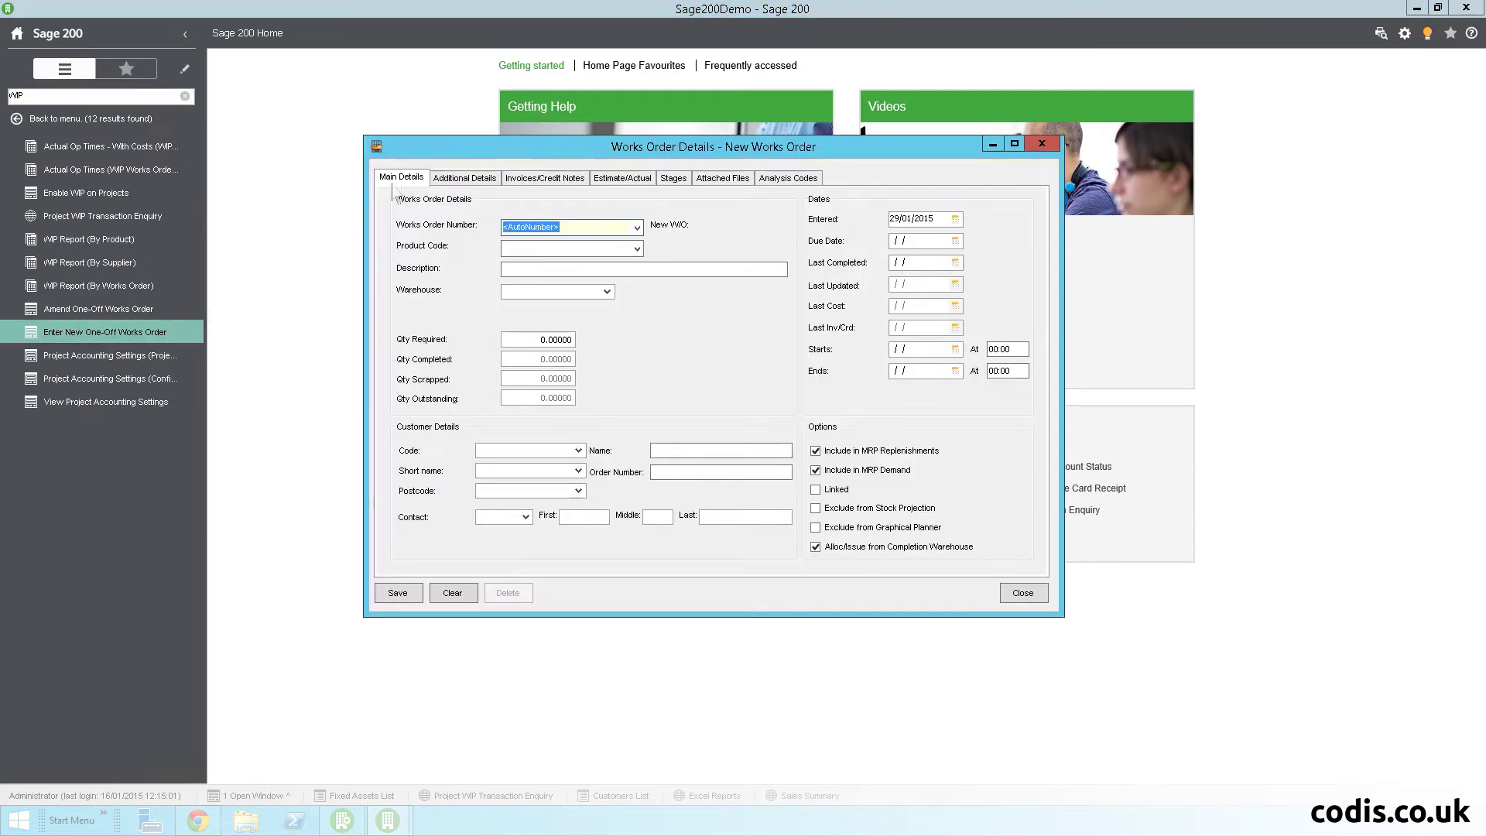
pyautogui.click(450, 185)
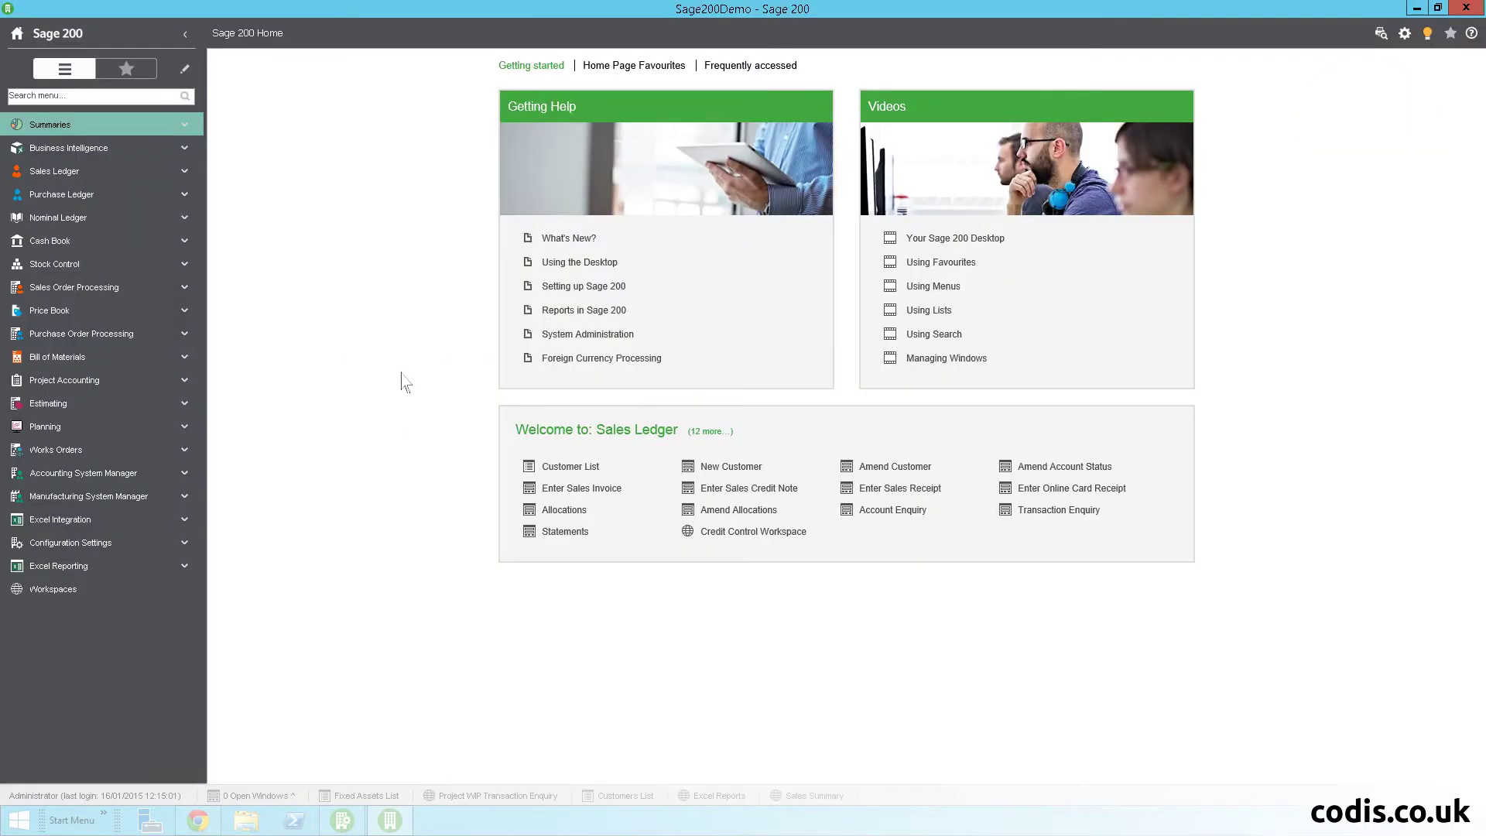
# Update the Stock Levels.xlsx Excel report with current data and open it in Excel.
pyautogui.click(99, 560)
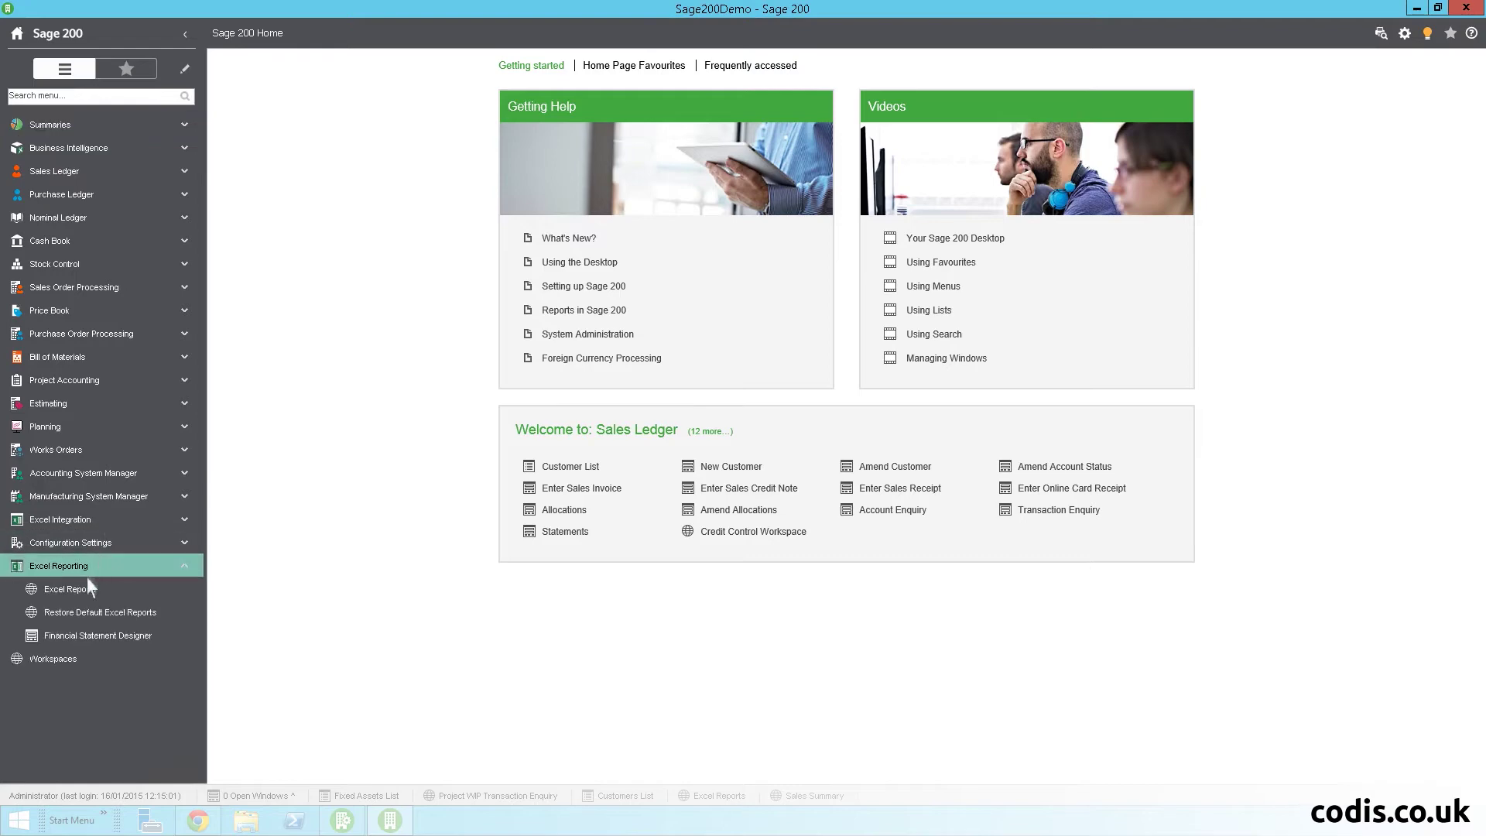
pyautogui.click(82, 588)
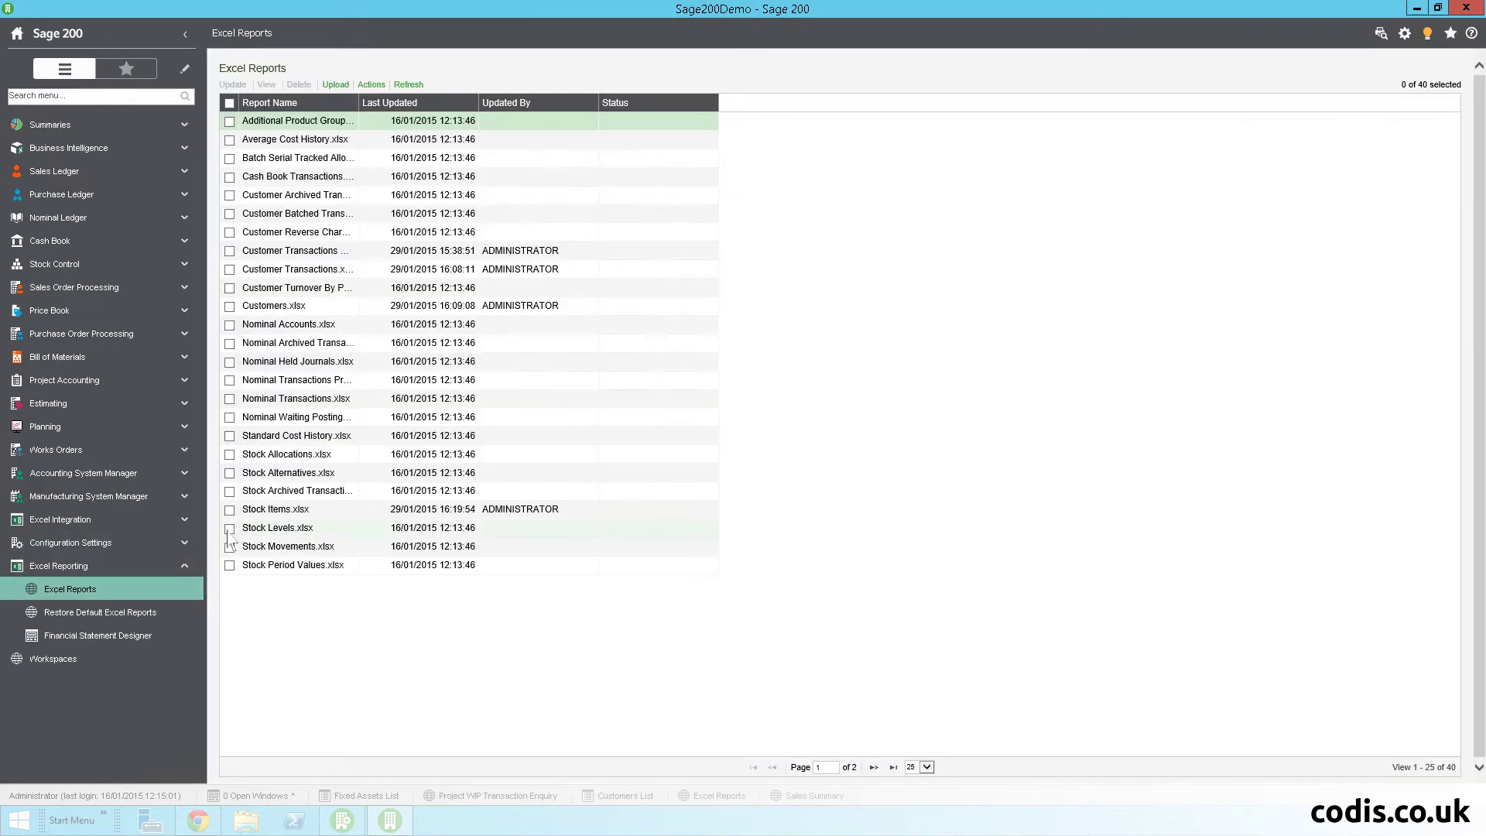
pyautogui.click(233, 86)
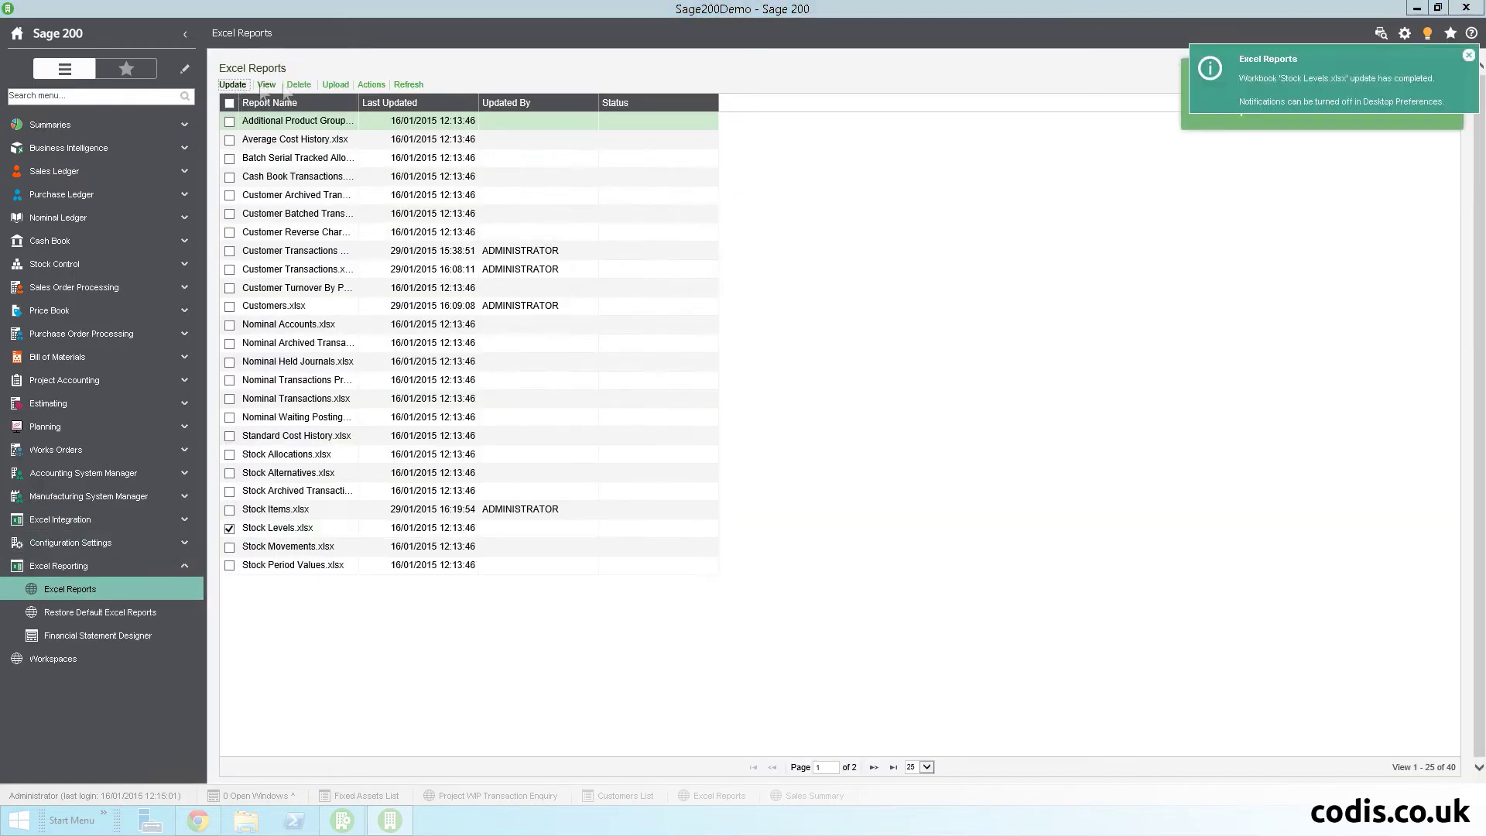
pyautogui.click(408, 84)
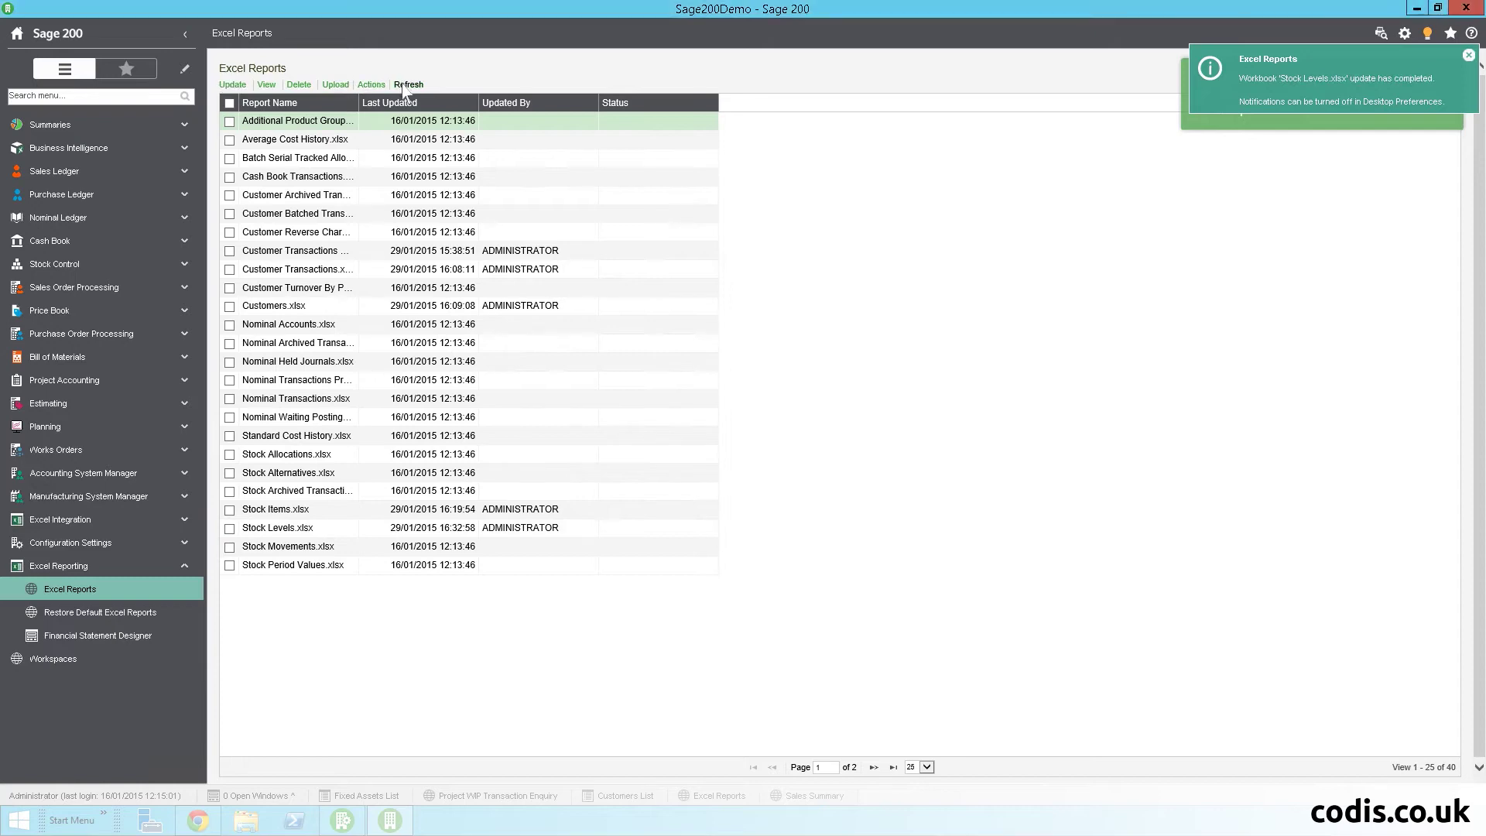
pyautogui.click(229, 528)
pyautogui.click(267, 85)
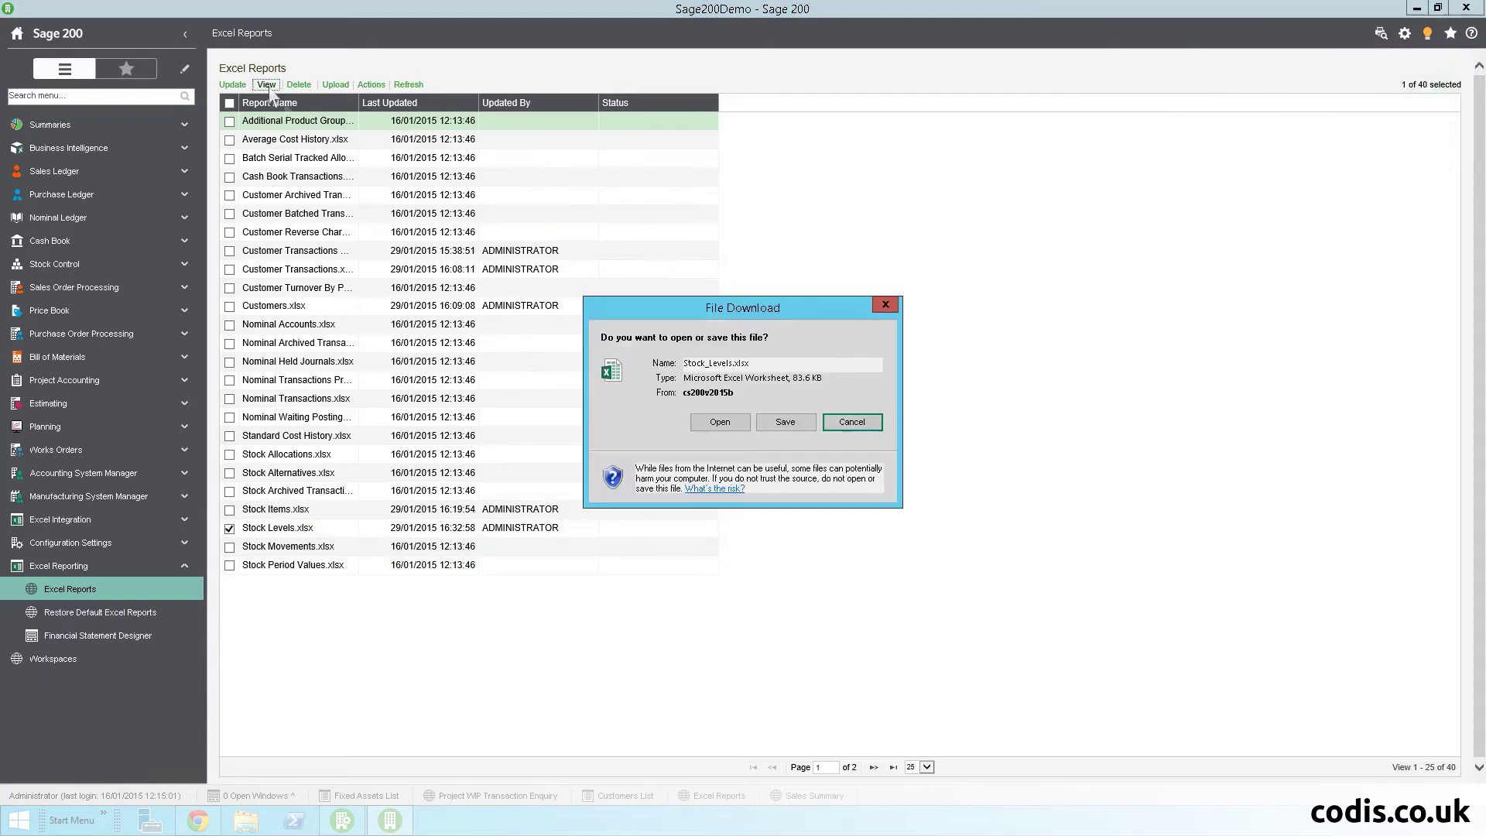
pyautogui.click(718, 422)
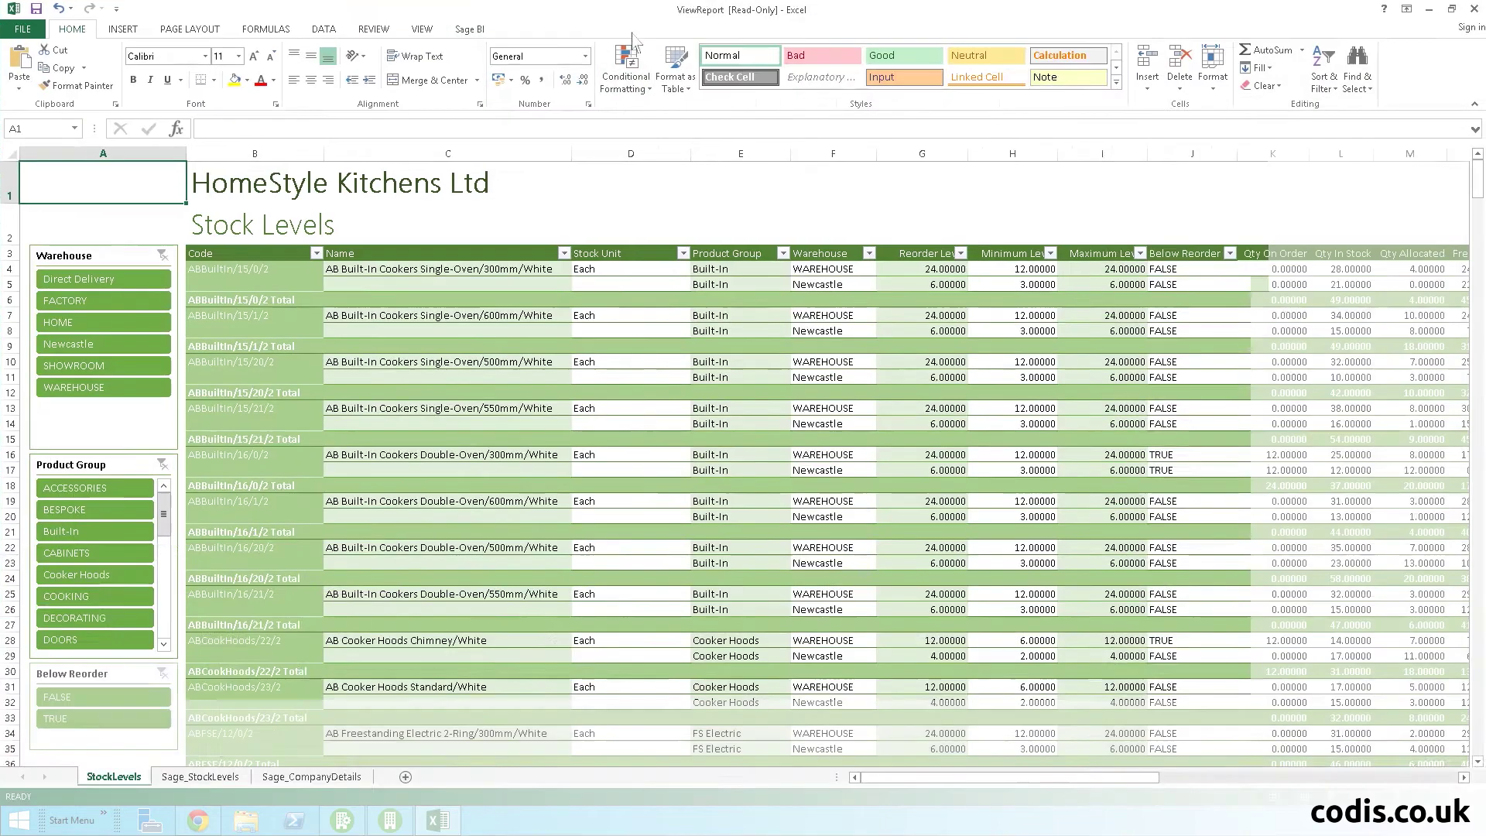
# Filter the Warehouse slicer through Direct Delivery, FACTORY, Newcastle to WAREHOUSE, and clear the Product Group filter.
pyautogui.click(126, 280)
pyautogui.click(120, 302)
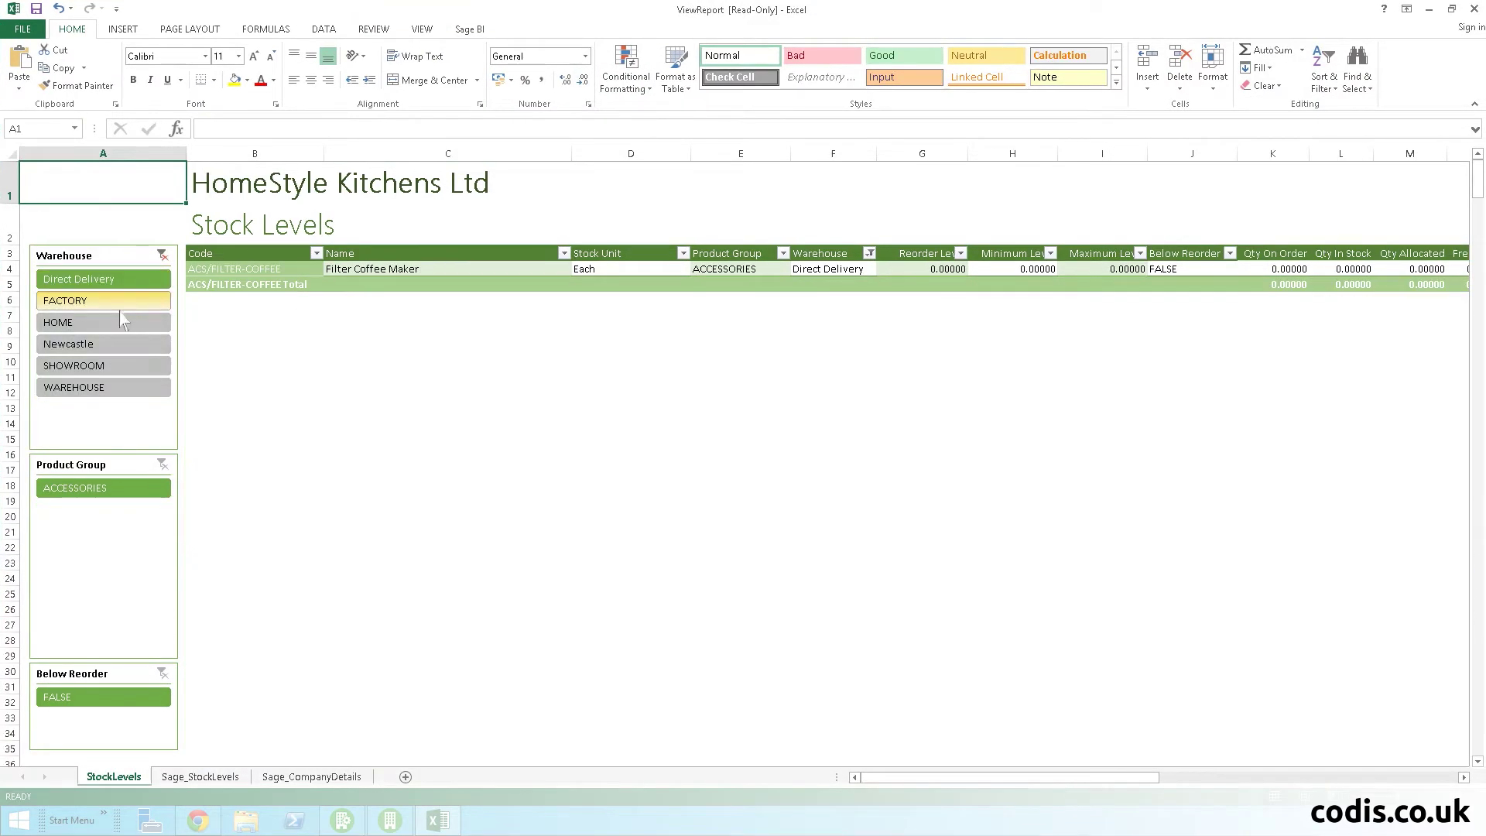
pyautogui.click(118, 347)
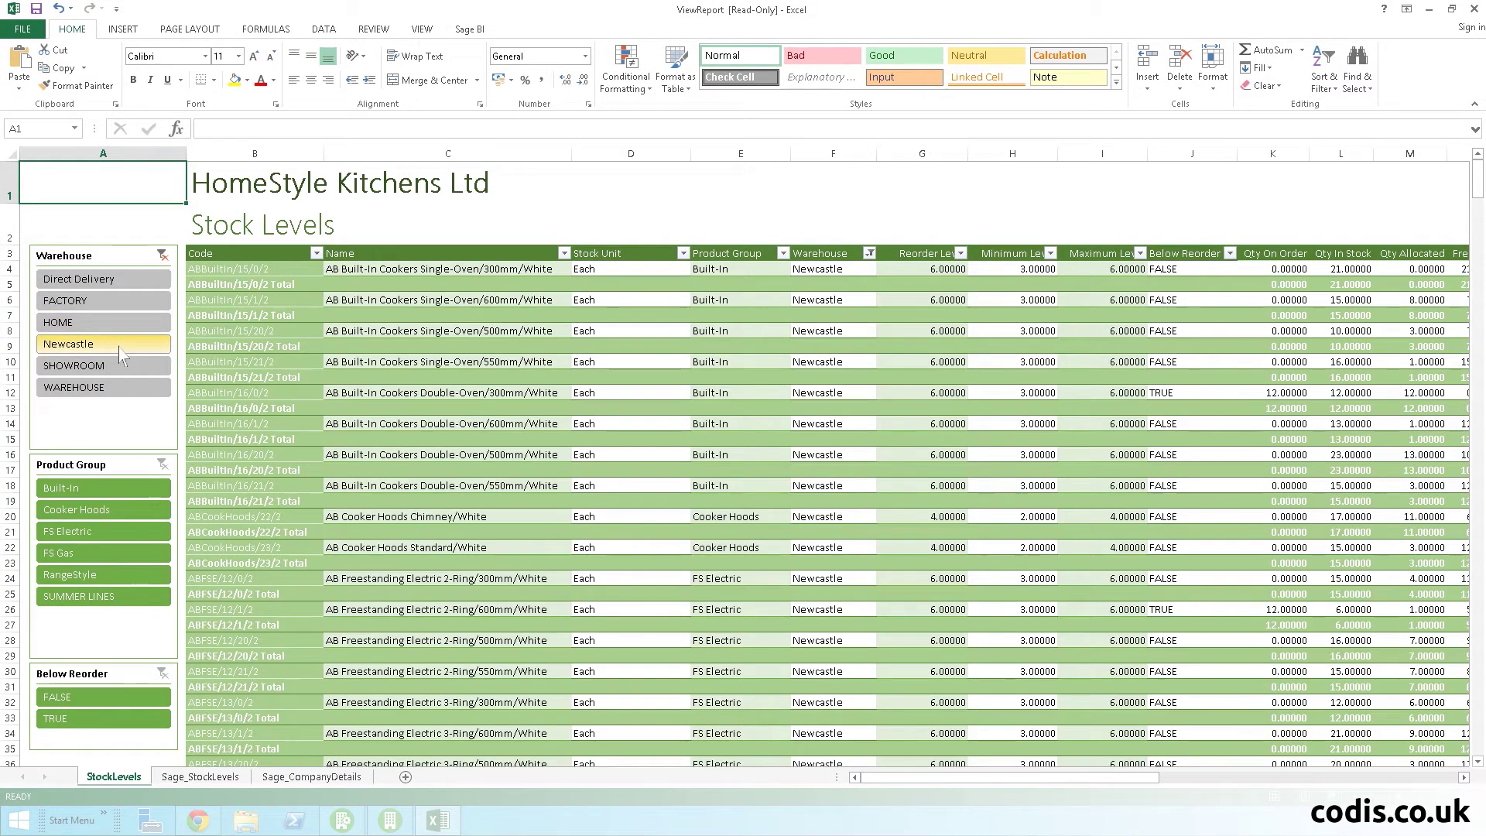
pyautogui.click(120, 389)
pyautogui.click(102, 511)
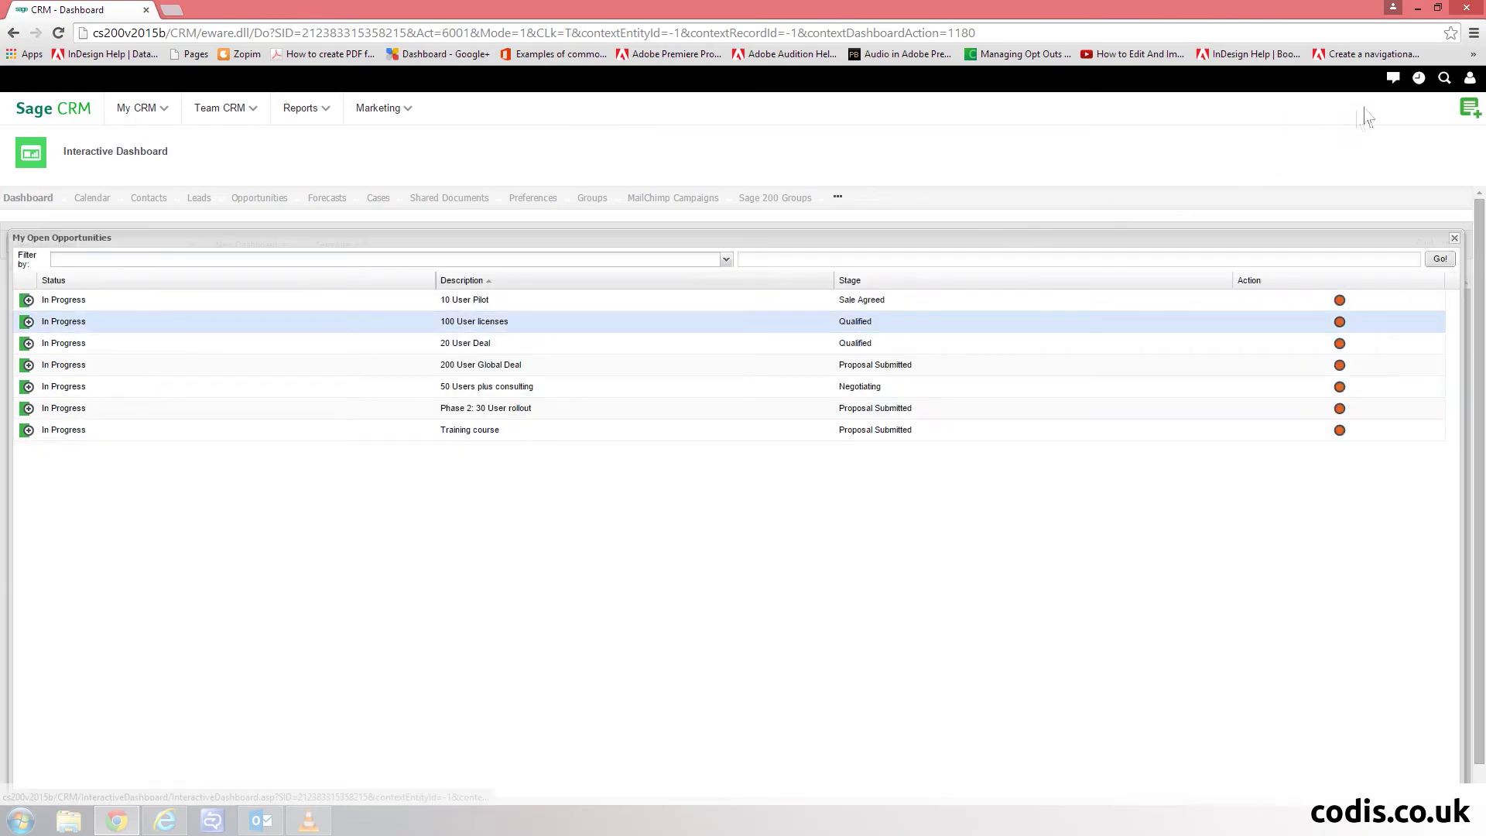
# Search Sage CRM companies for names beginning with 'b'.
pyautogui.moveTo(1443, 78)
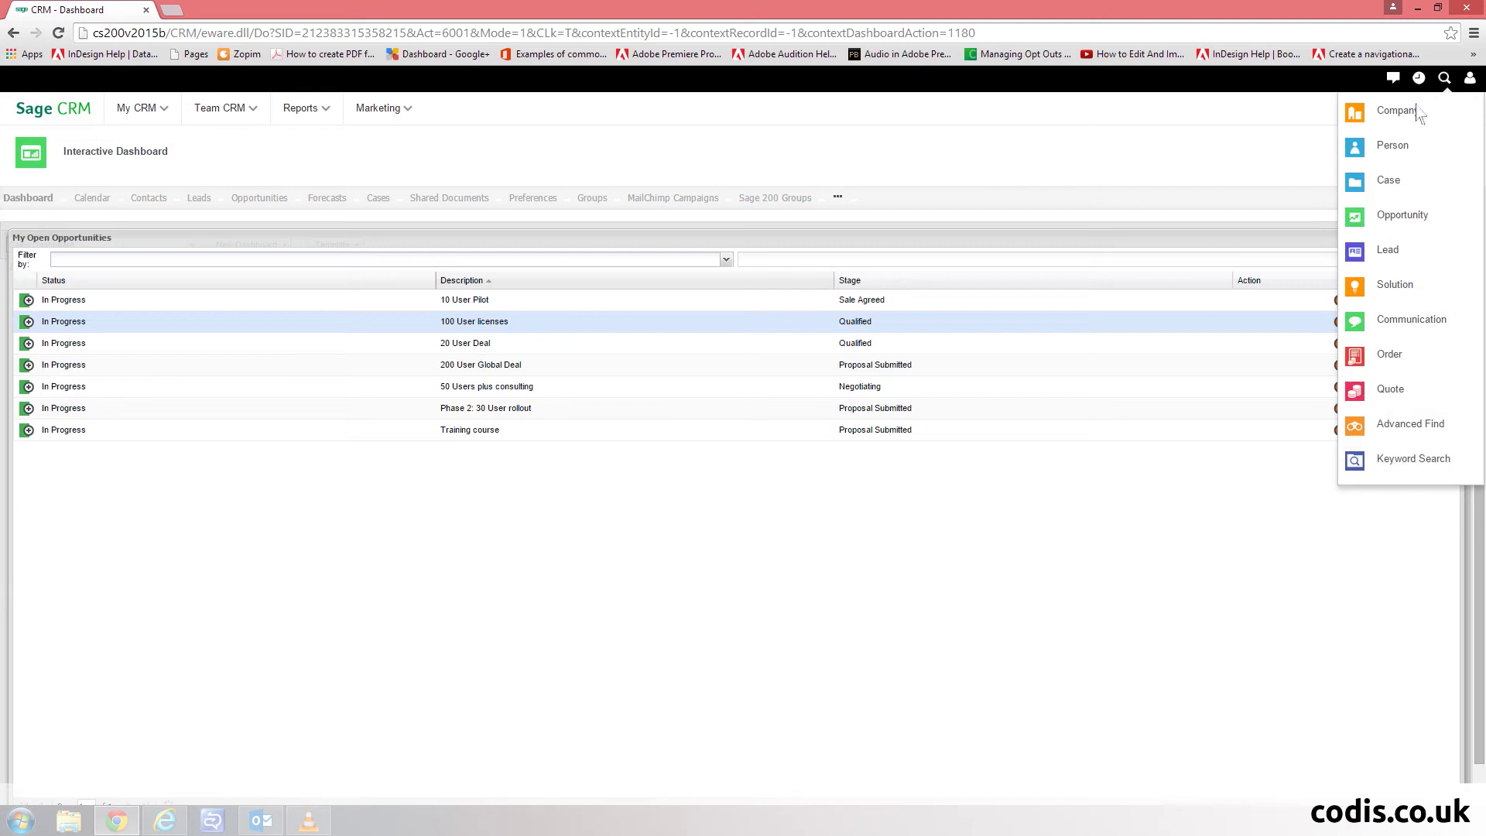
pyautogui.click(1416, 117)
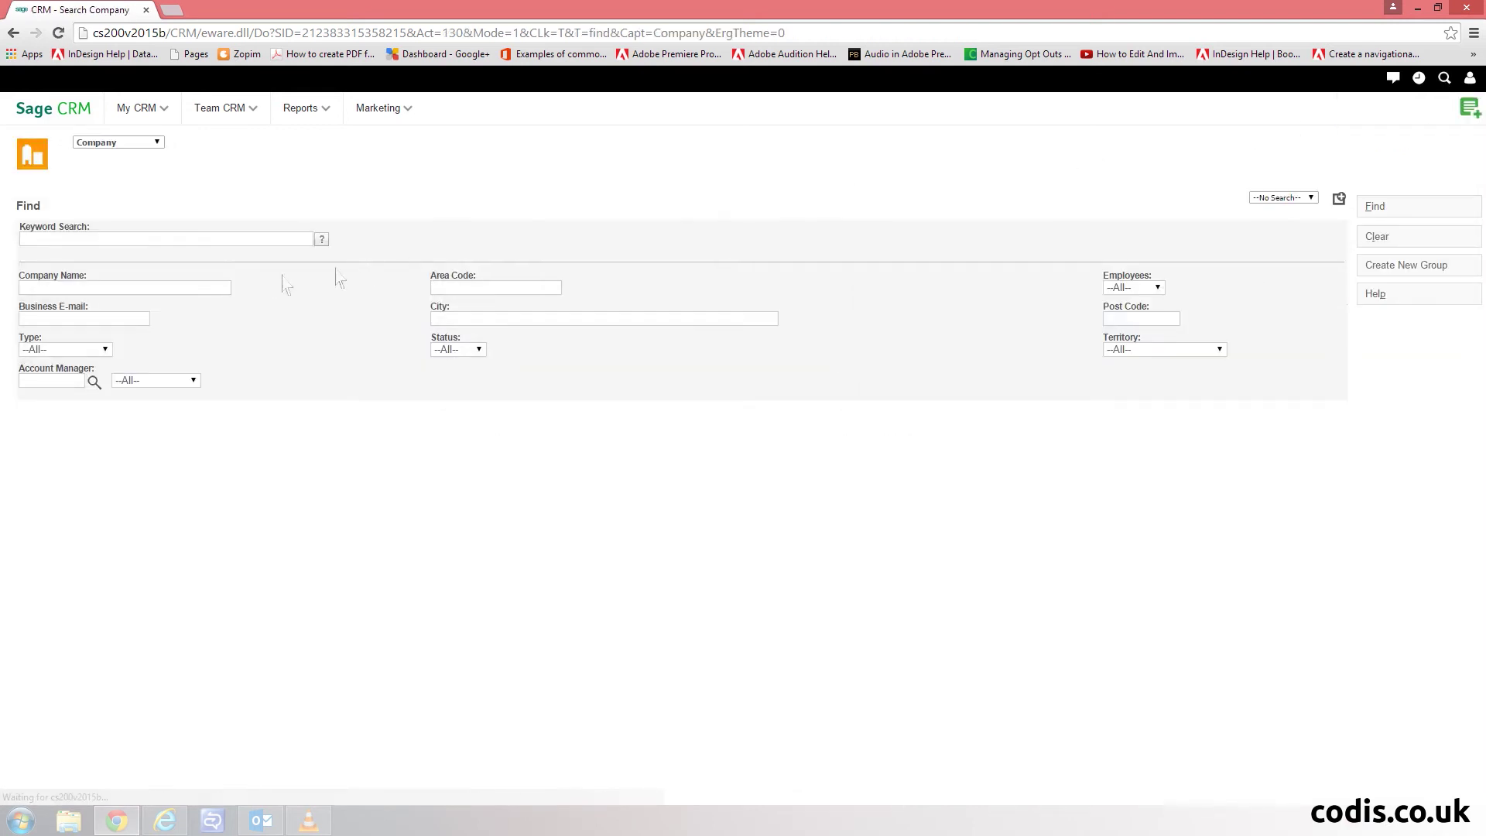
pyautogui.click(199, 288)
pyautogui.write('b')
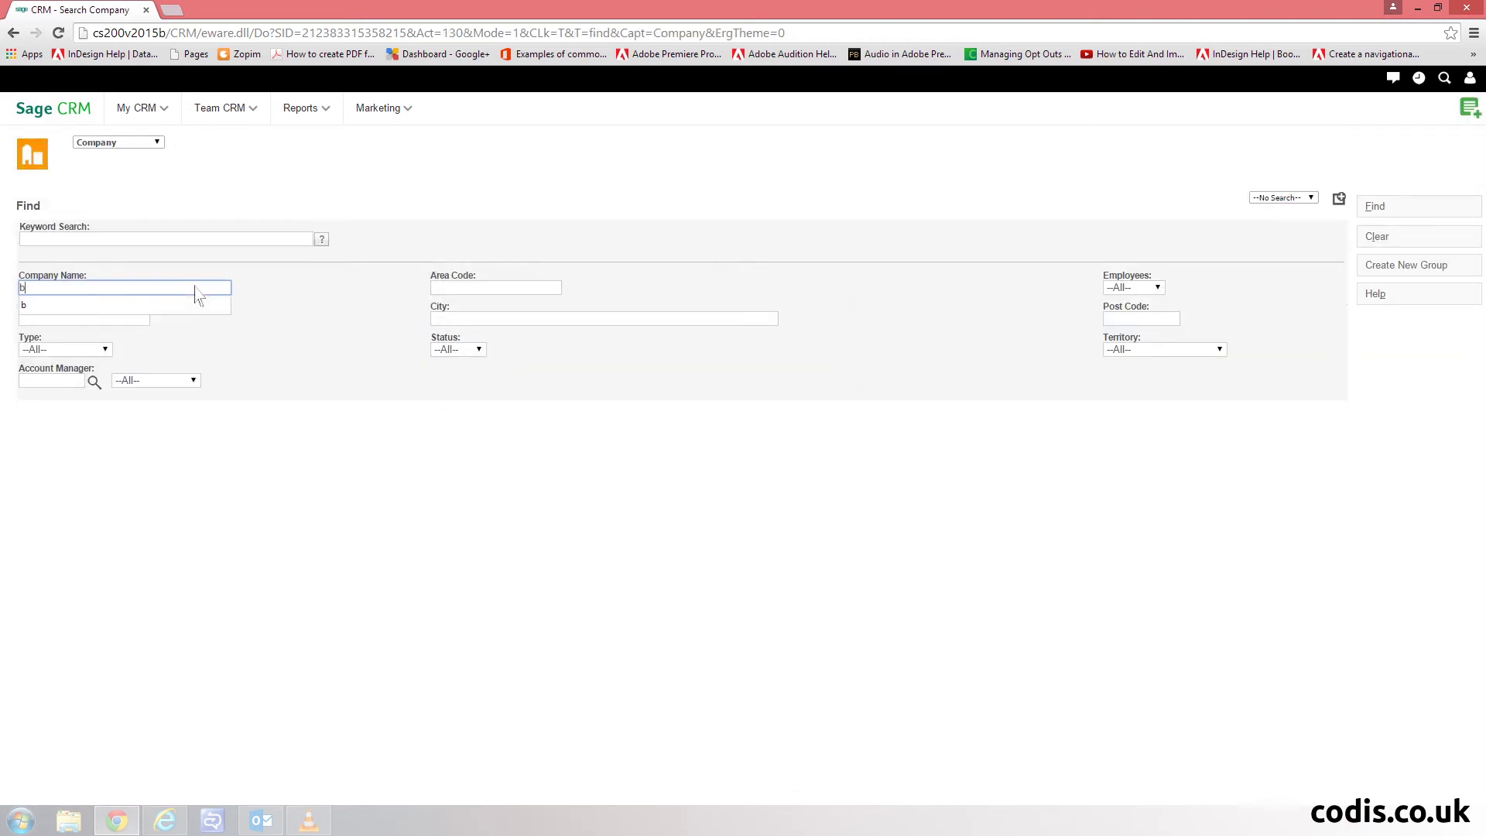
pyautogui.press('Return')
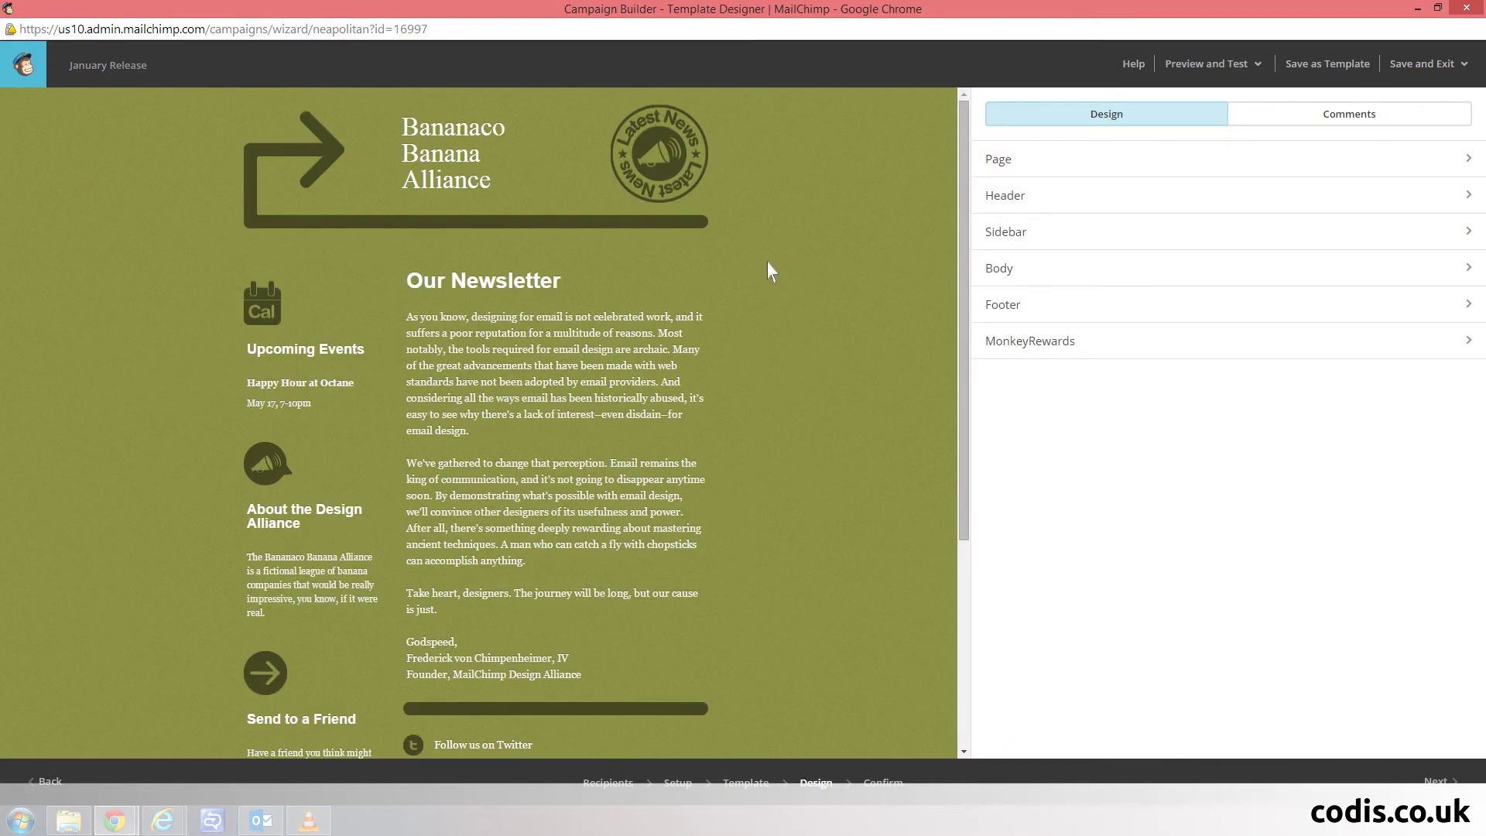
# Insert 'January' into the newsletter heading so it reads 'Our January Newsletter'.
pyautogui.click(541, 276)
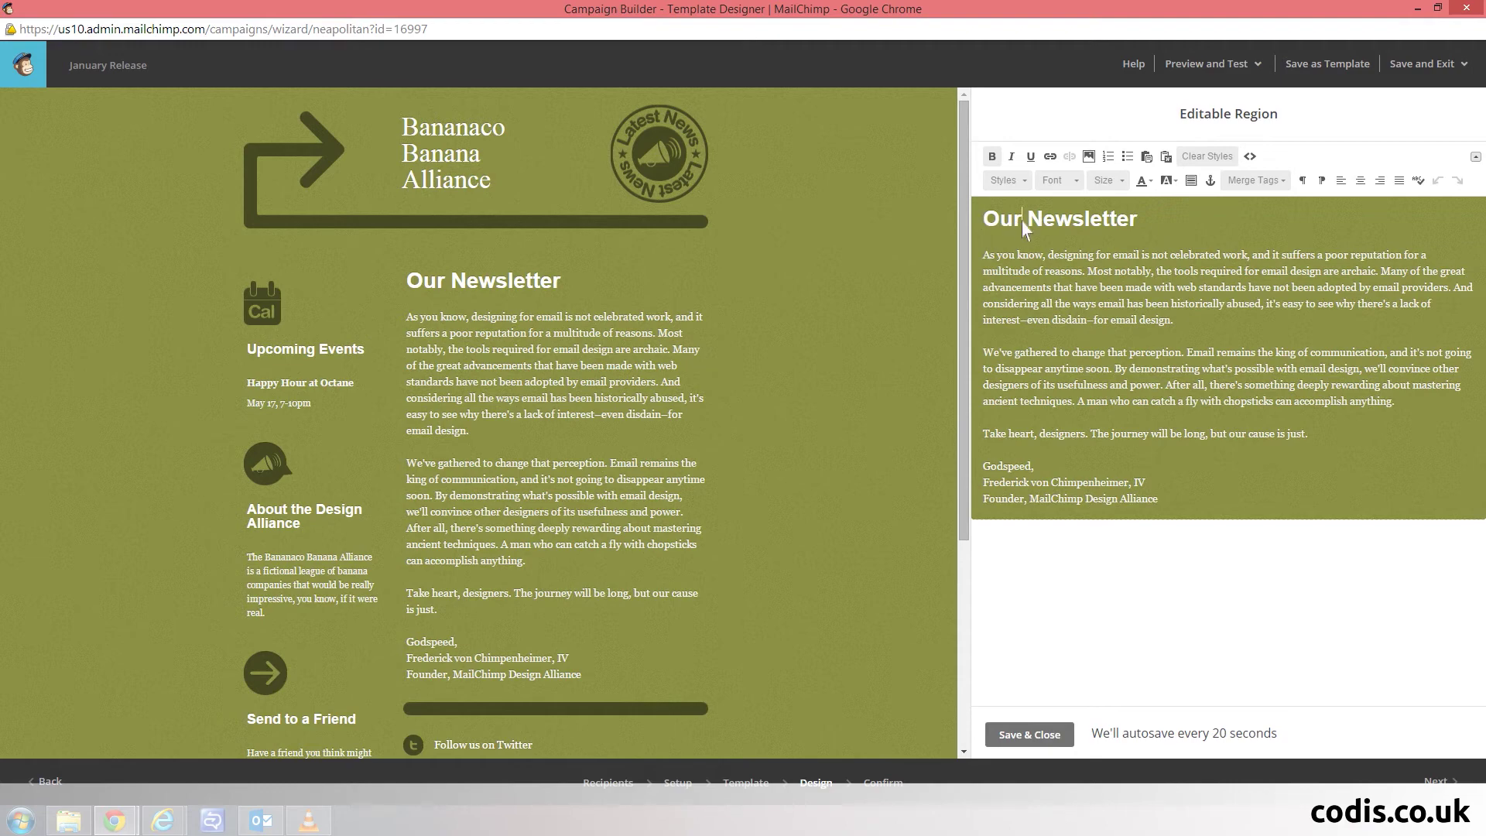
pyautogui.write('January')
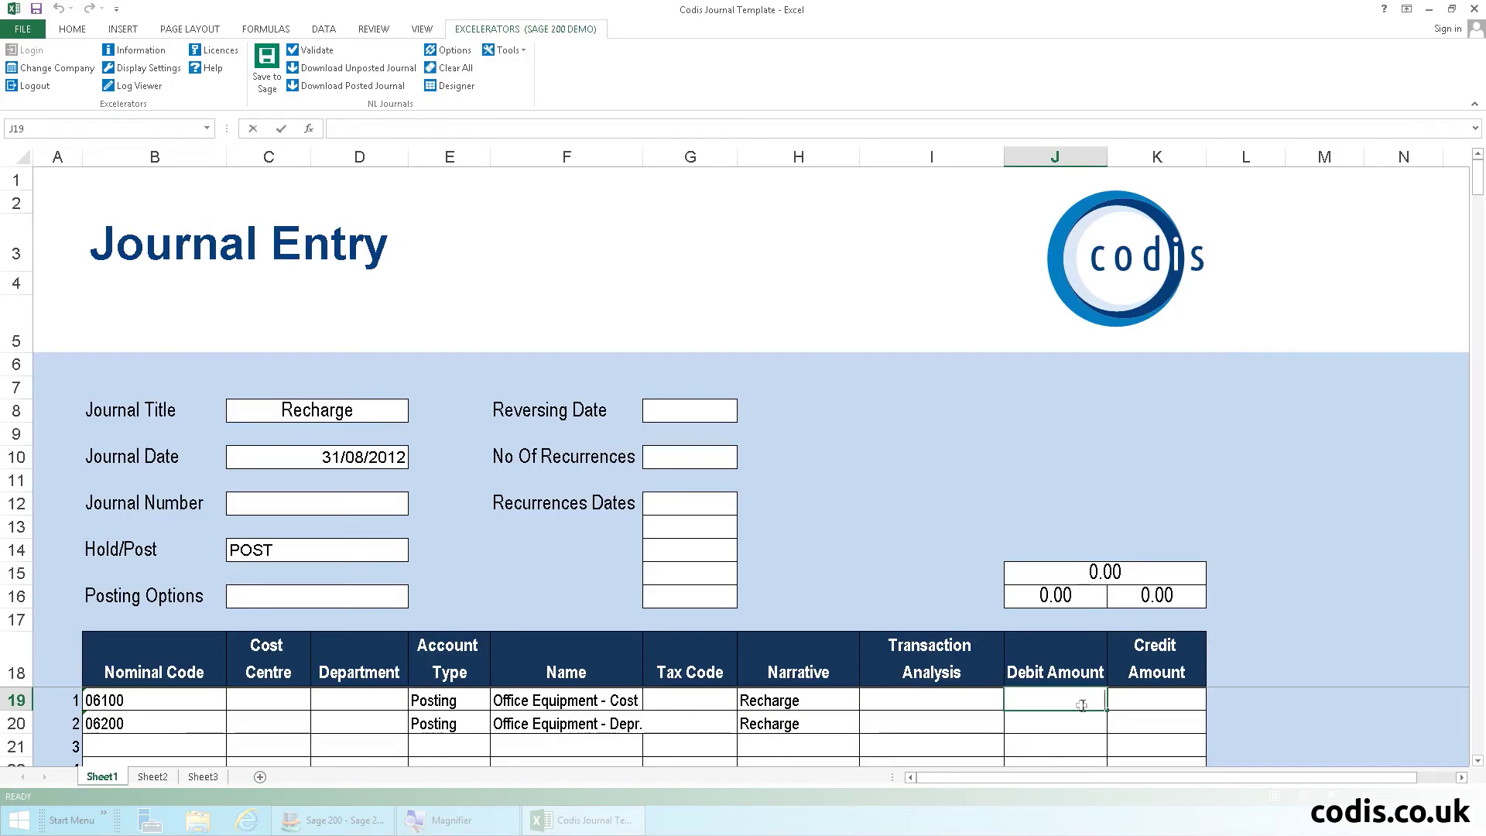
# Enter a 10.00 debit on 06100 and a 10.00 credit on 06200.
pyautogui.press('Tab')
pyautogui.press('Down')
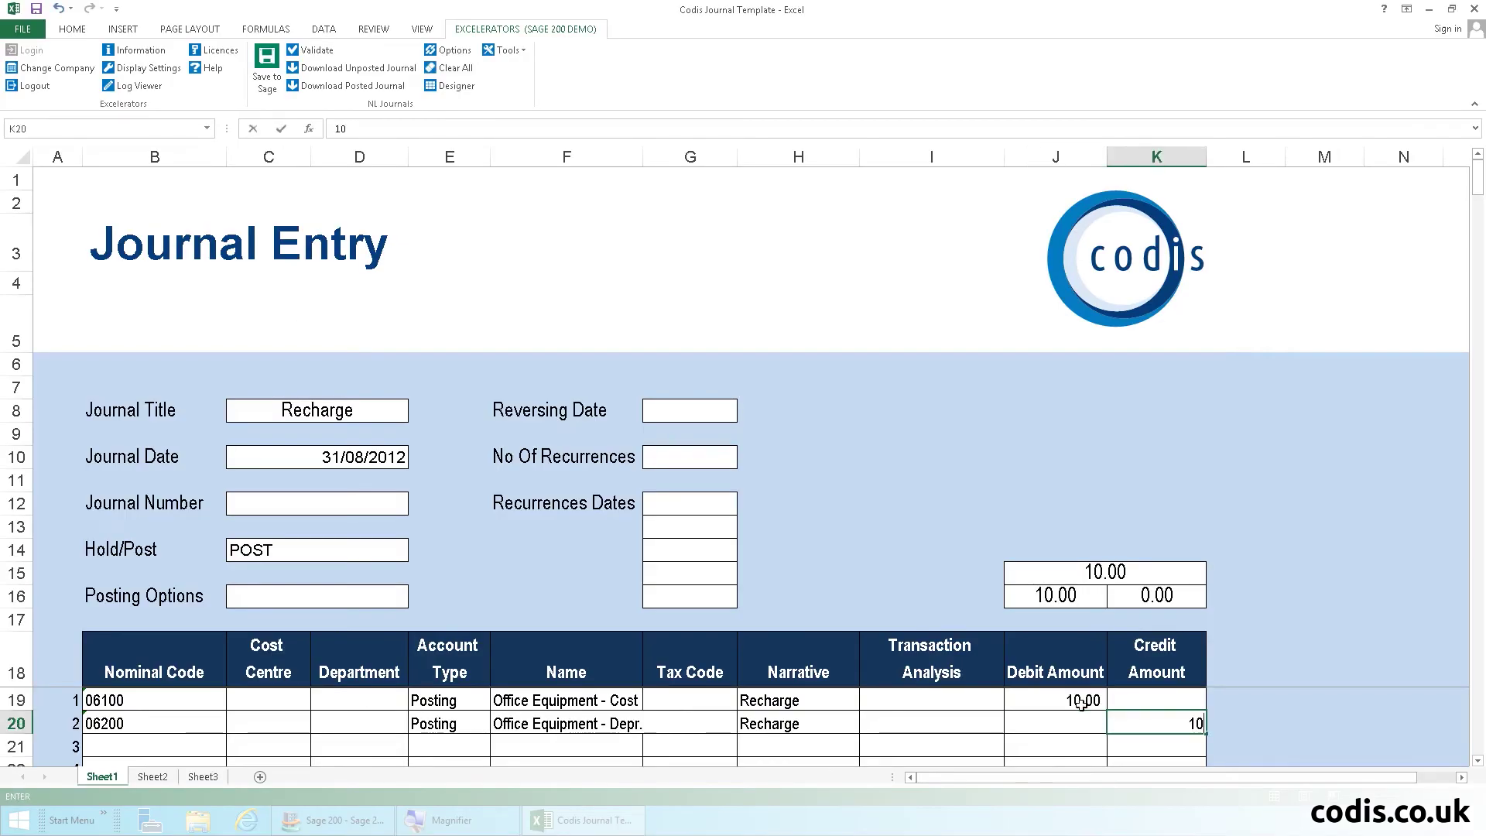
pyautogui.press('Left')
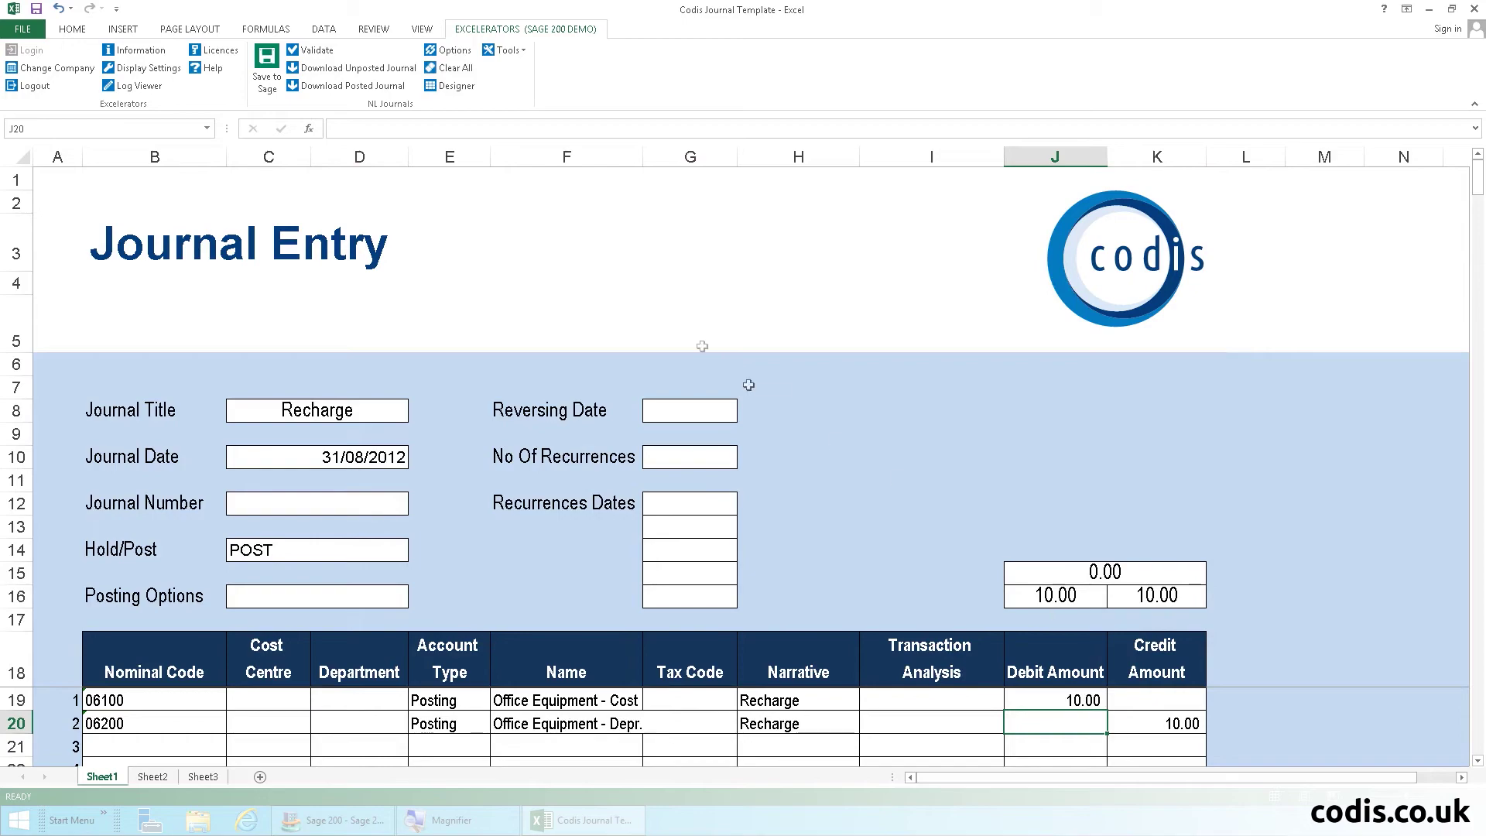